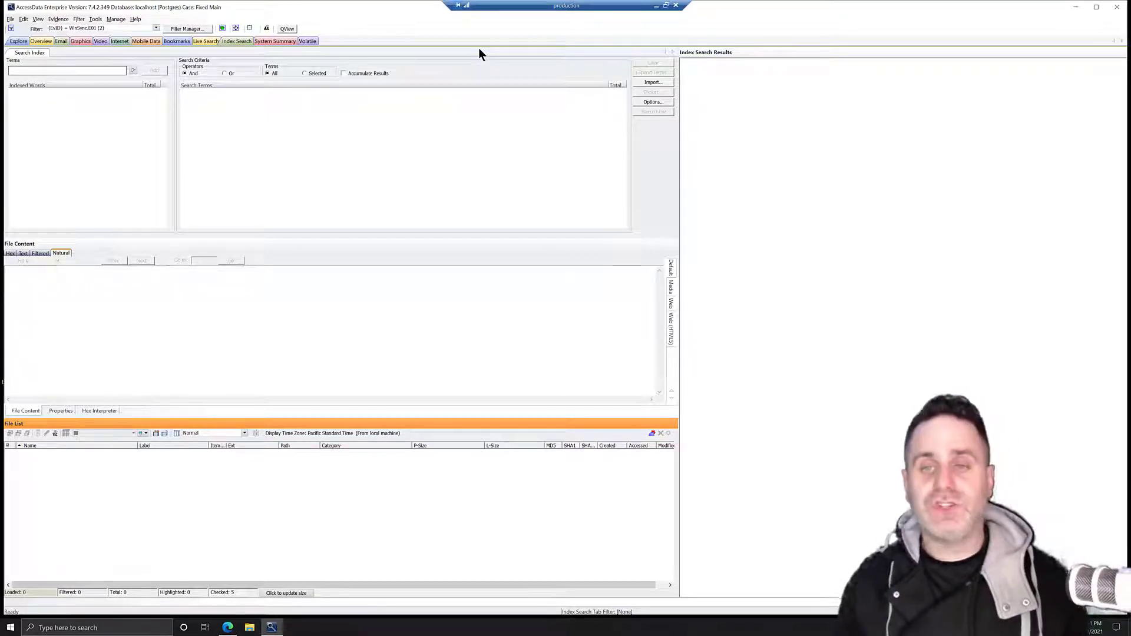
Run an index search for 'sumpter' across all files
left_click(75, 69)
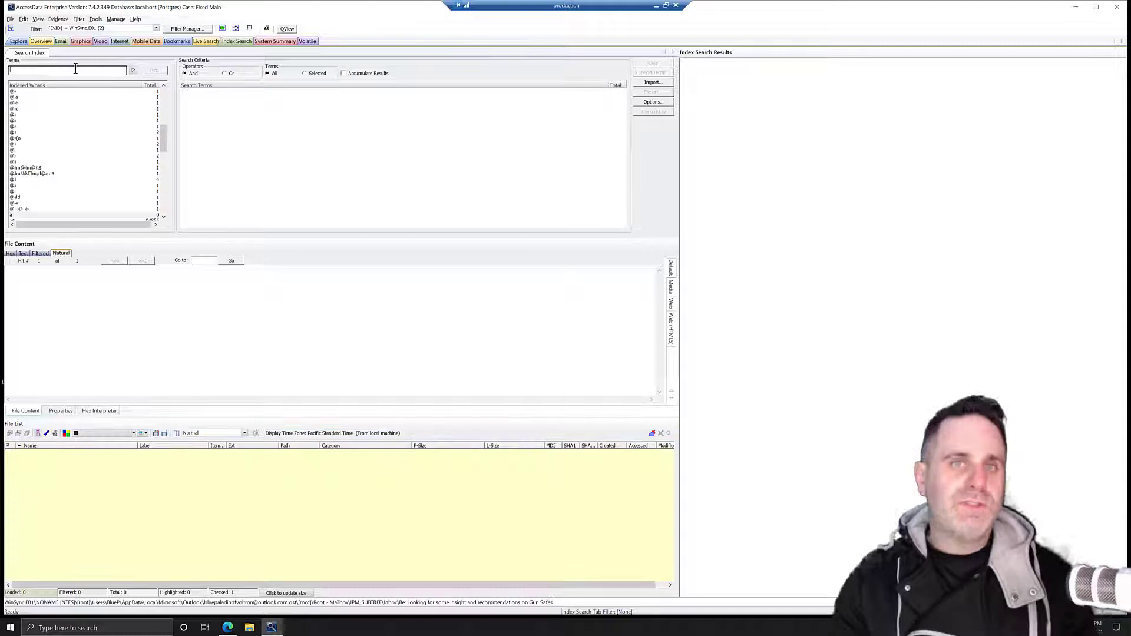
type("sumpter")
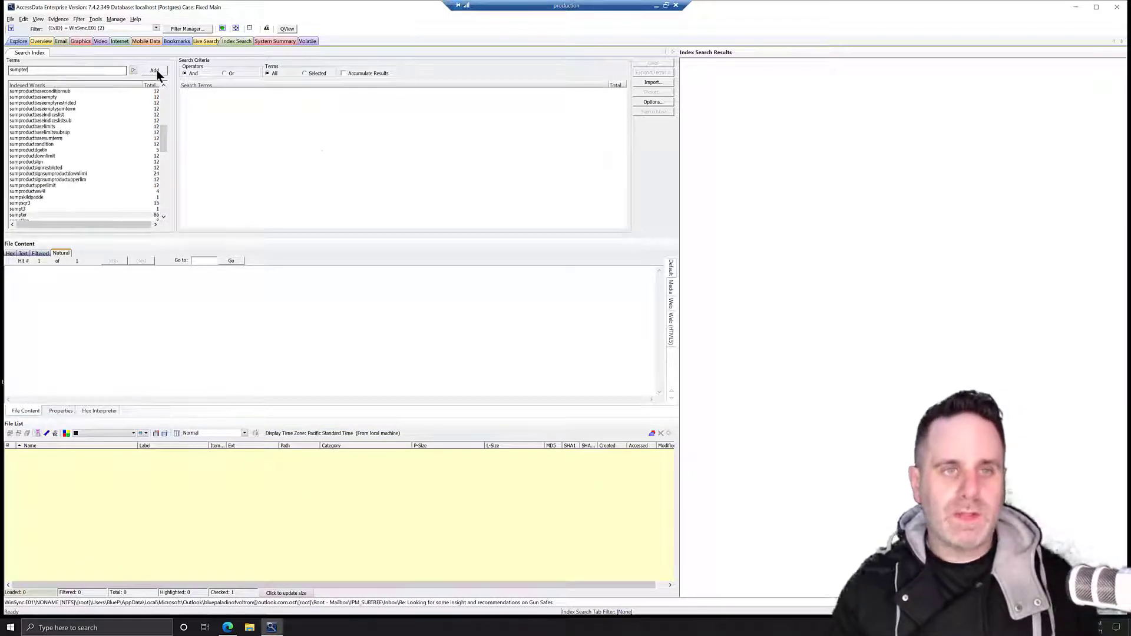
left_click(155, 70)
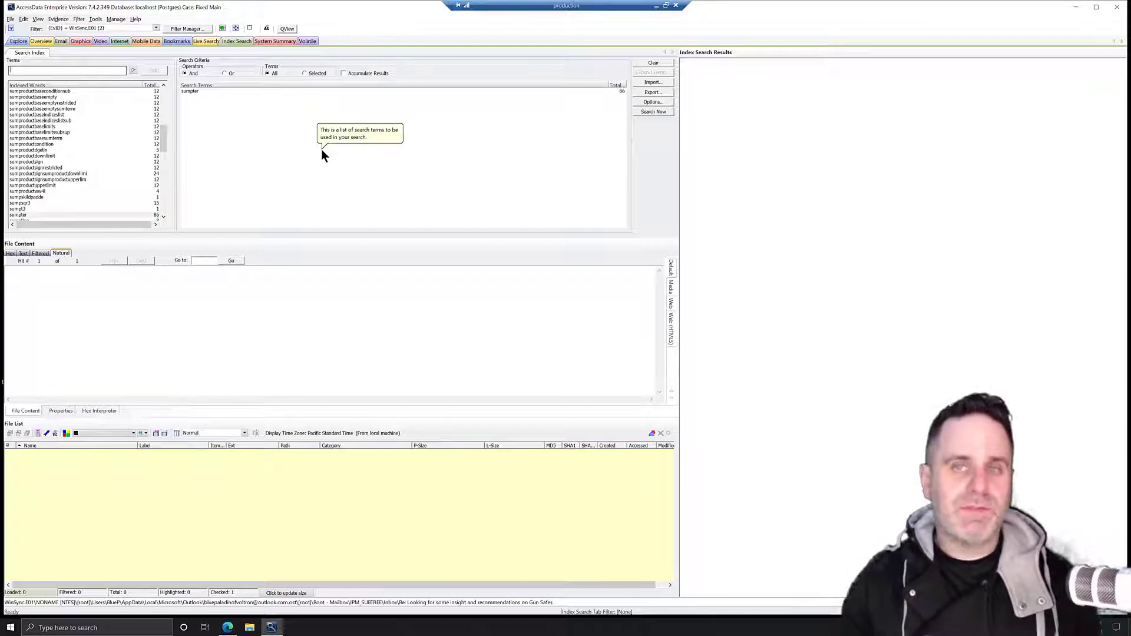
left_click(649, 112)
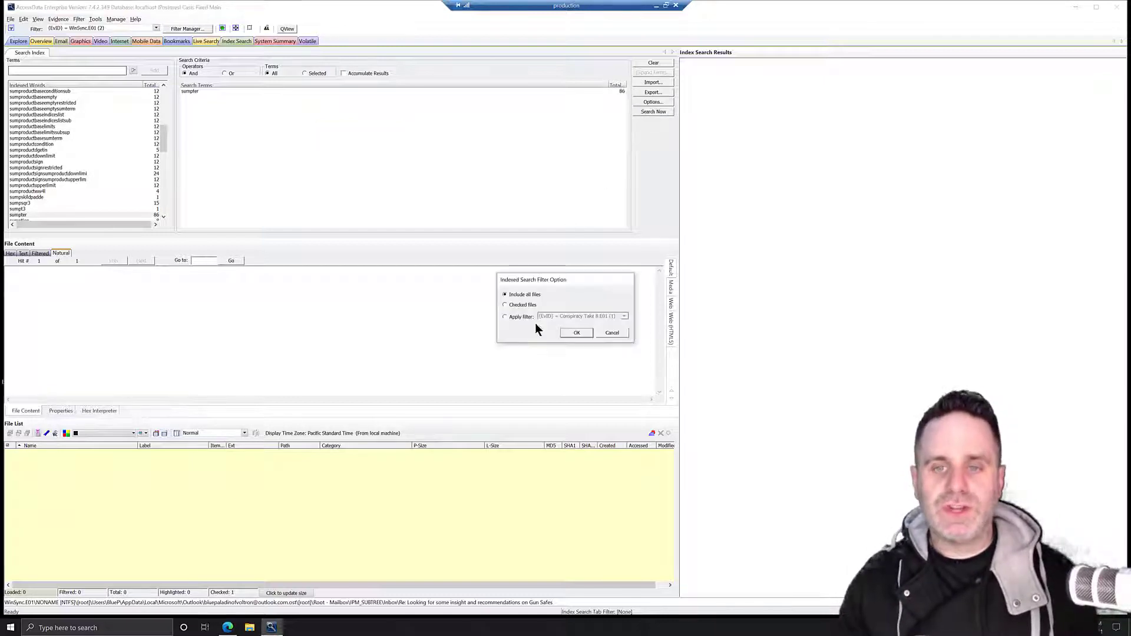
left_click(576, 332)
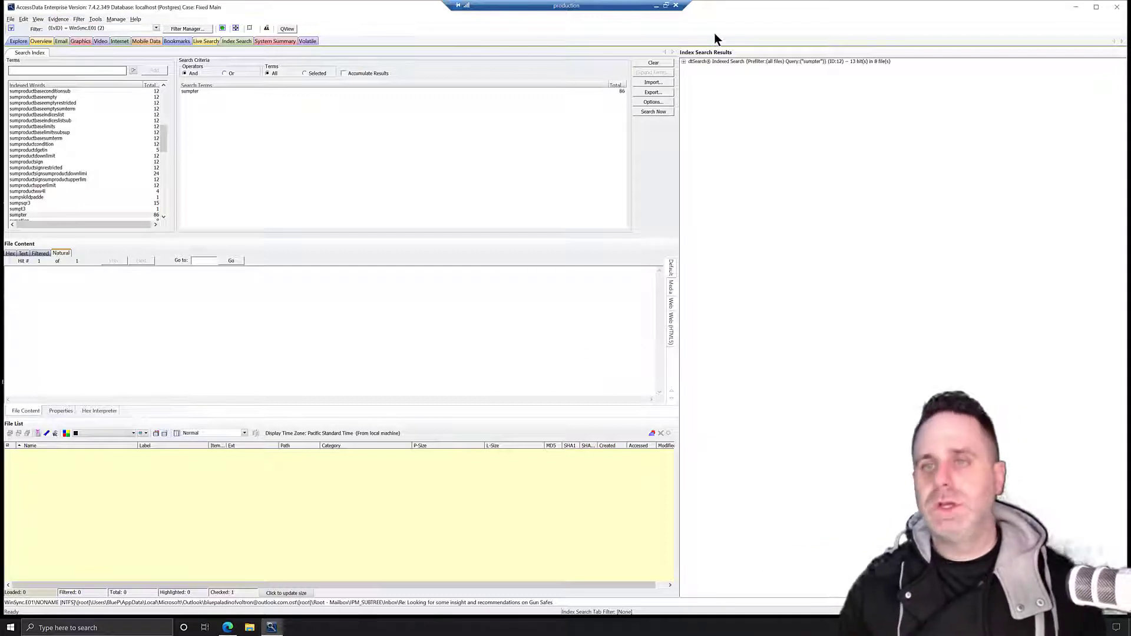
Expand the 13-hit sumpter results down to the email hits and the first email's hit
double_click(685, 61)
left_click(691, 67)
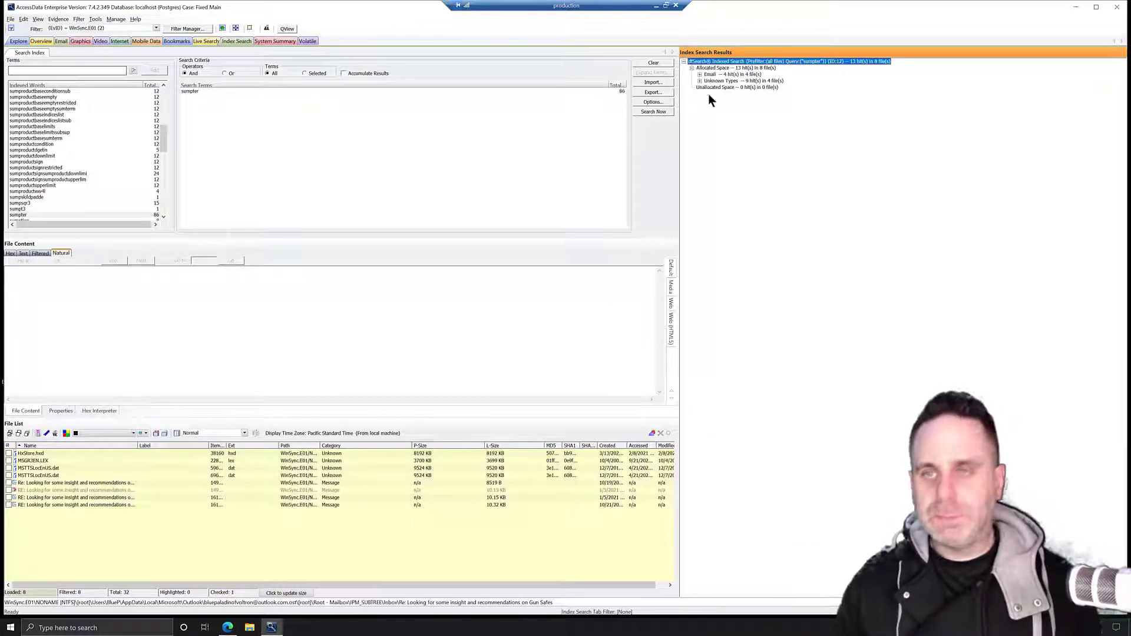
left_click(699, 74)
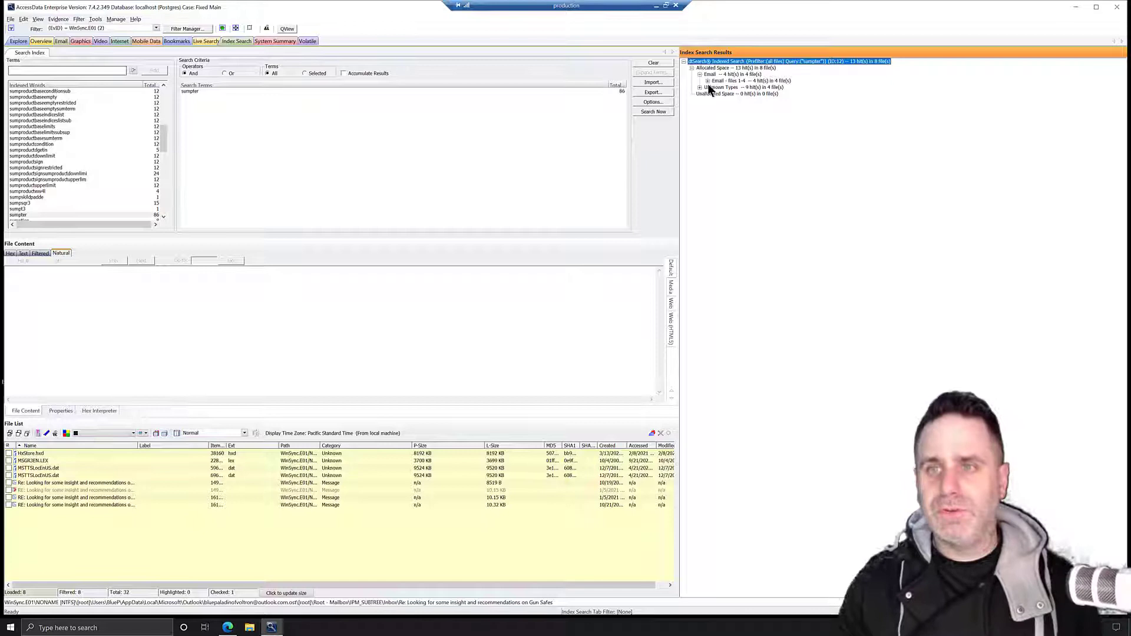
left_click(707, 81)
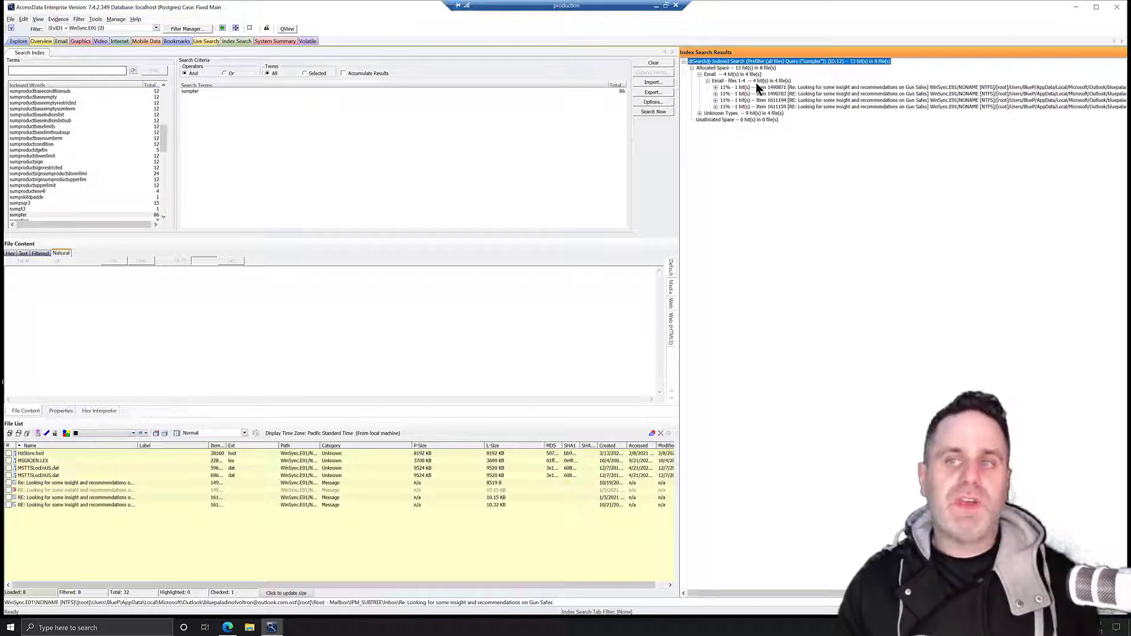
left_click(716, 88)
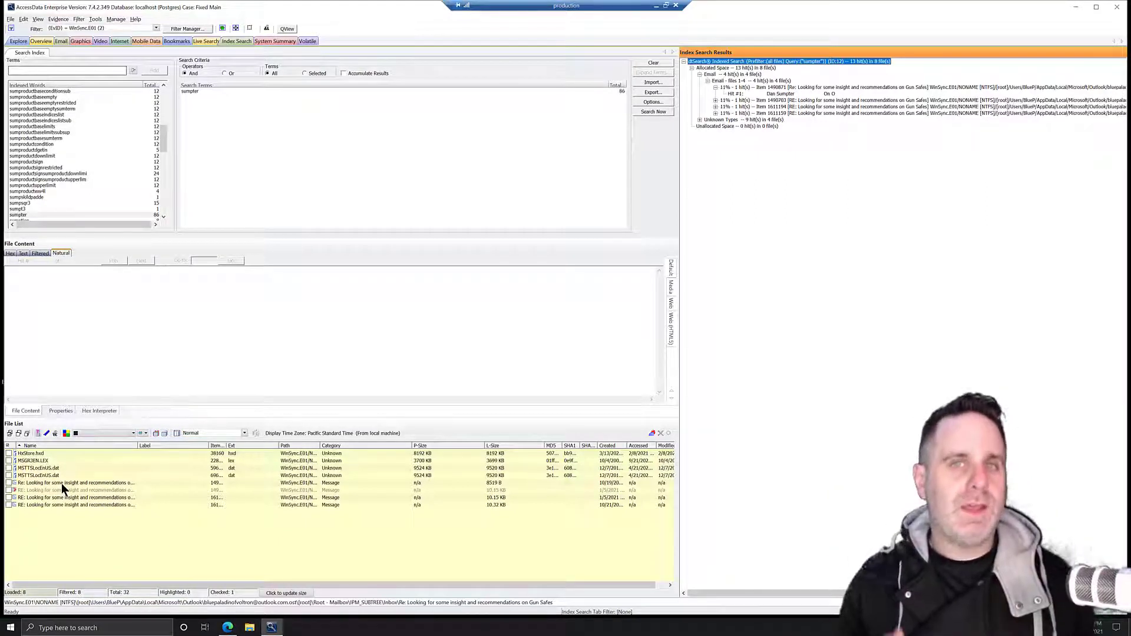
Show the gun-safe reply hit in the Email list view
right_click(96, 482)
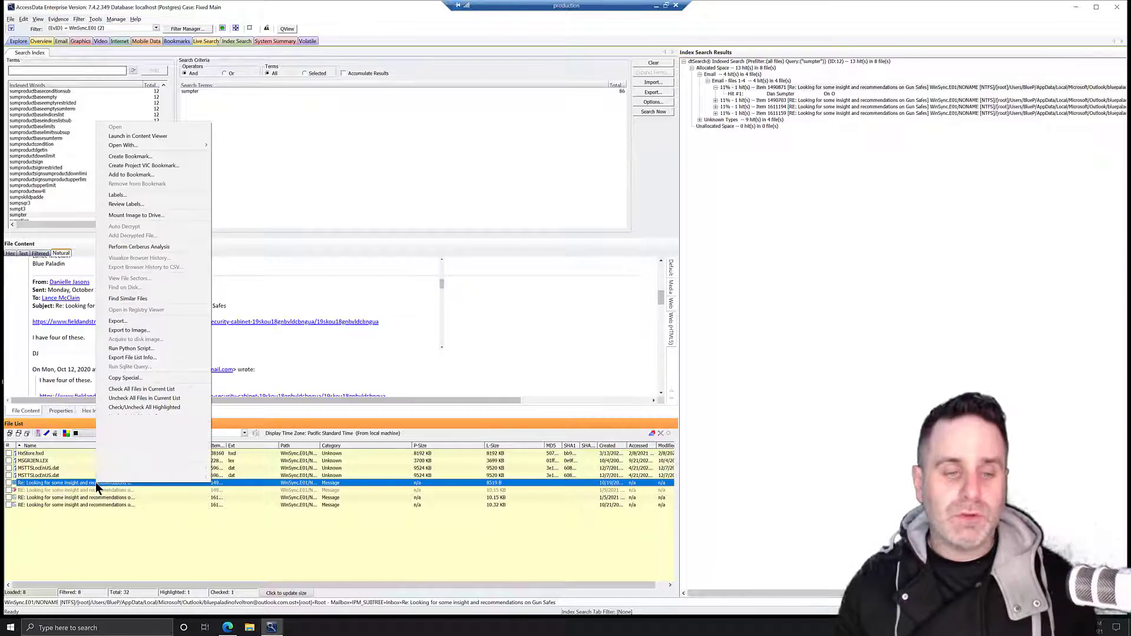
mouse_move(138, 478)
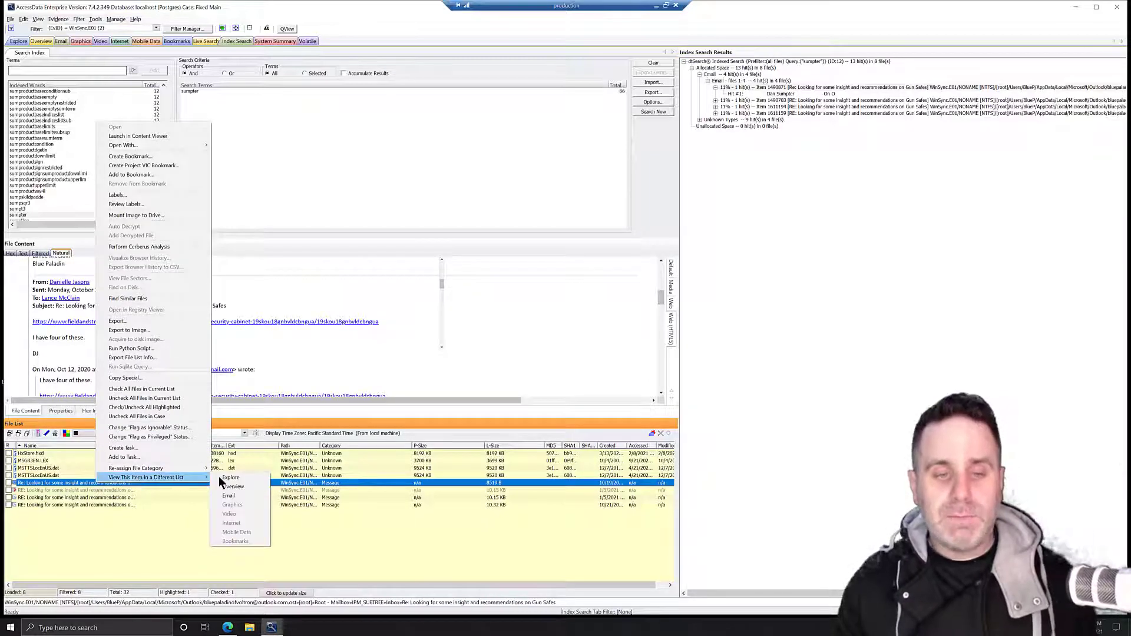
left_click(234, 493)
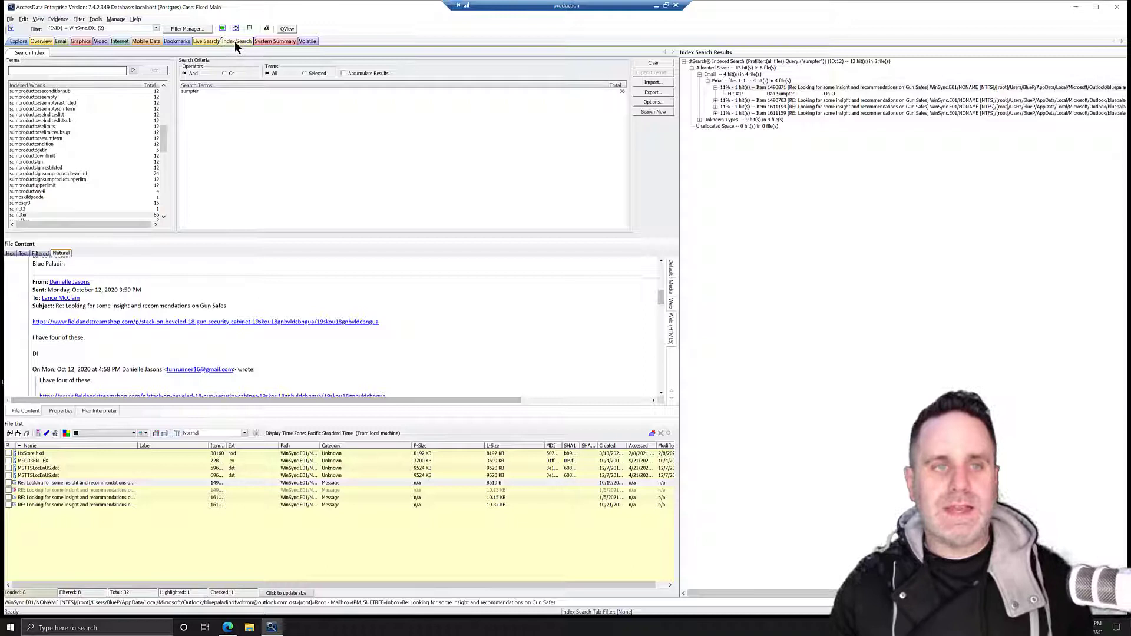
Create a new tab layout named 'Email Search'
left_click(38, 19)
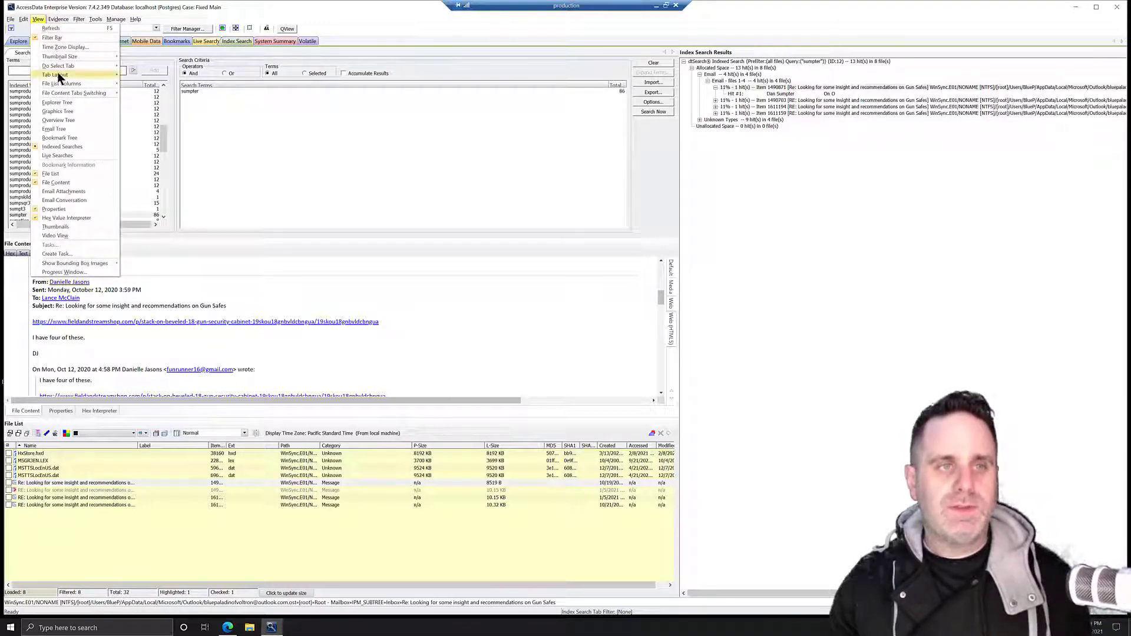
mouse_move(58, 72)
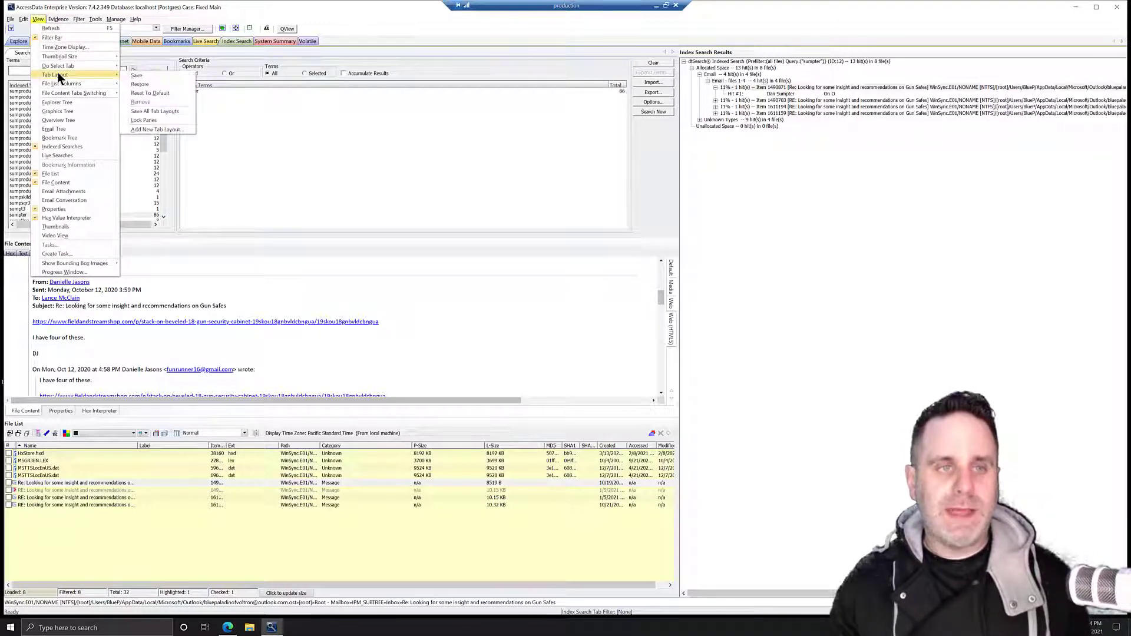
left_click(165, 130)
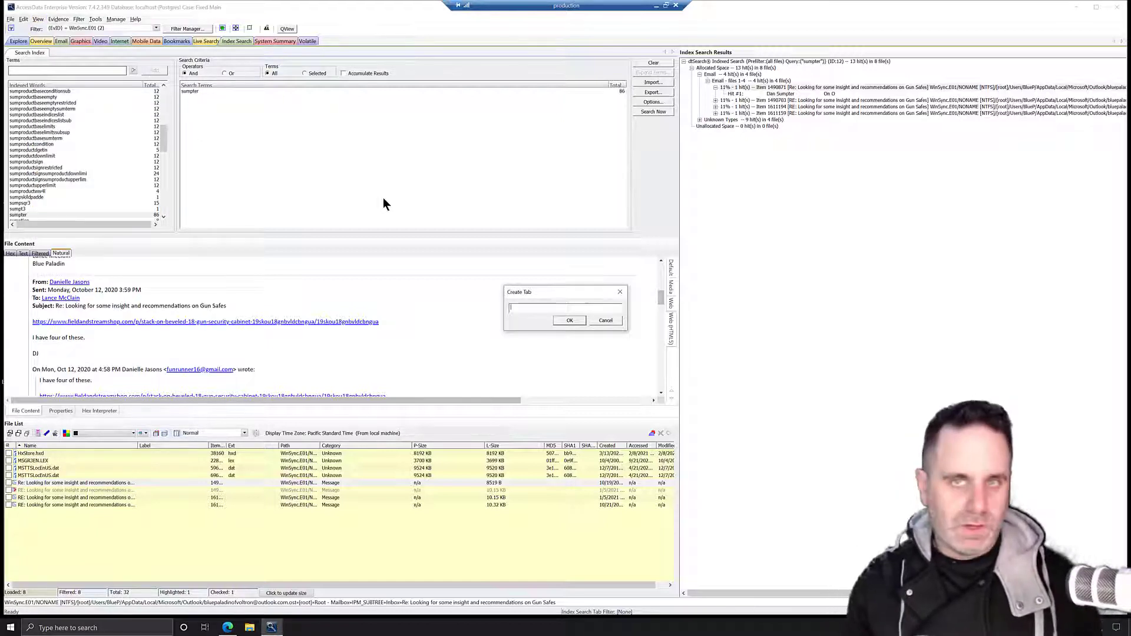
type("Email Search")
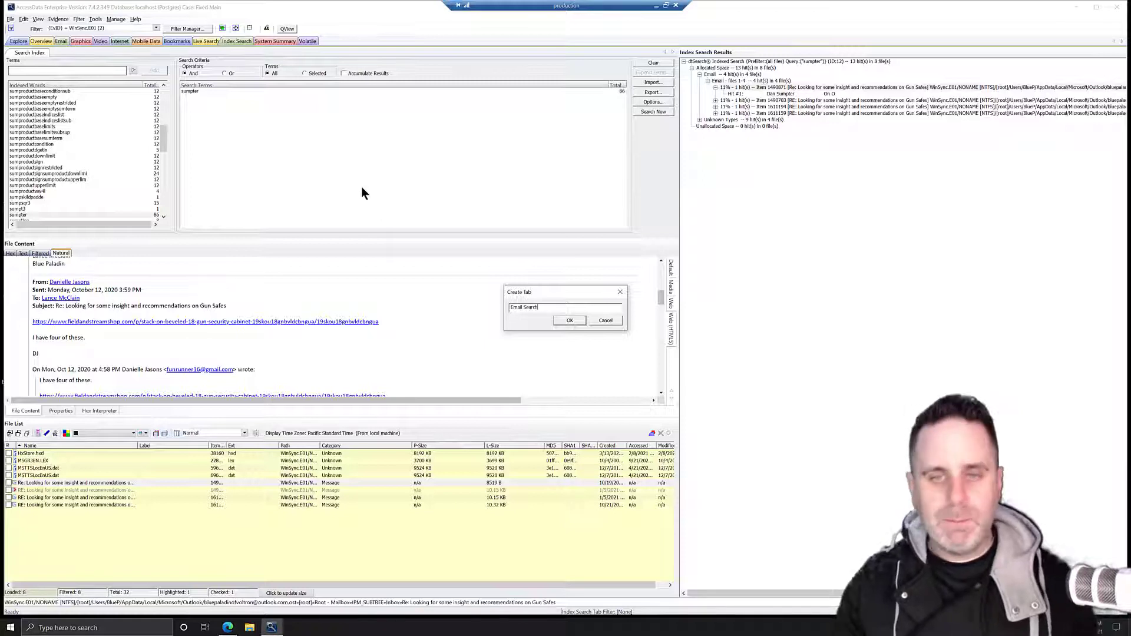
left_click(571, 321)
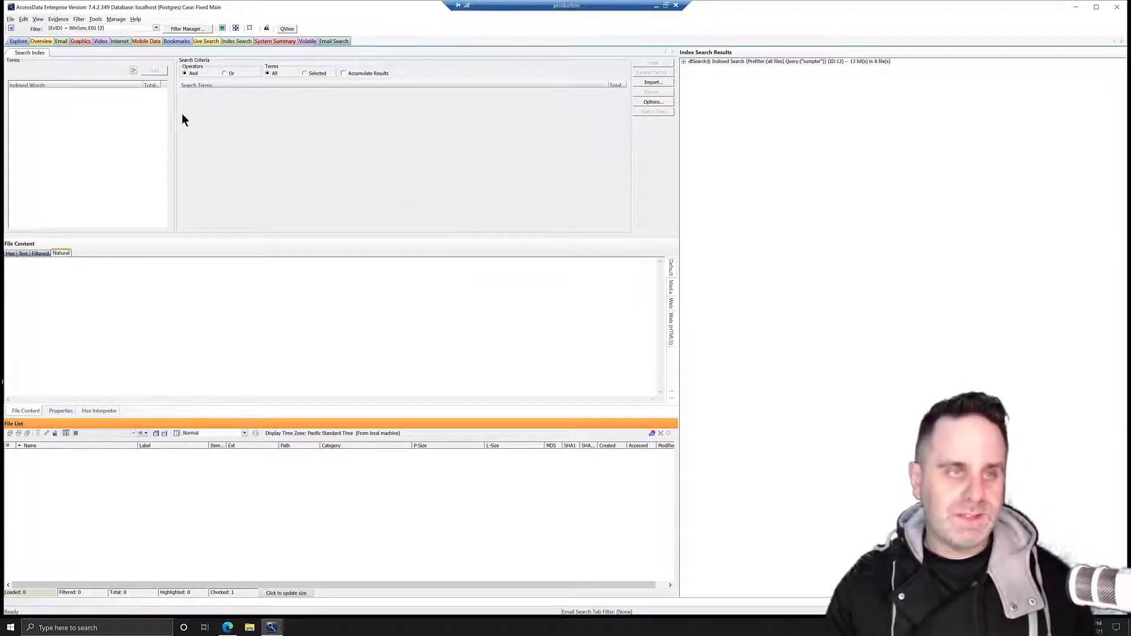
Add the Email Attachments pane and dock it beside File Content
left_click(38, 19)
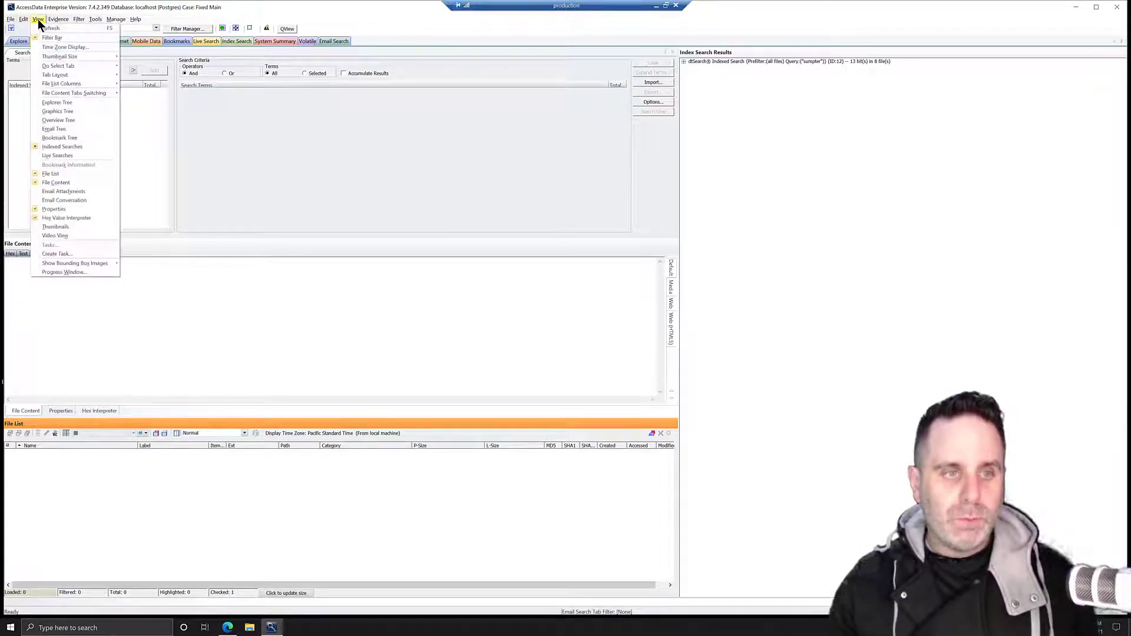
left_click(67, 192)
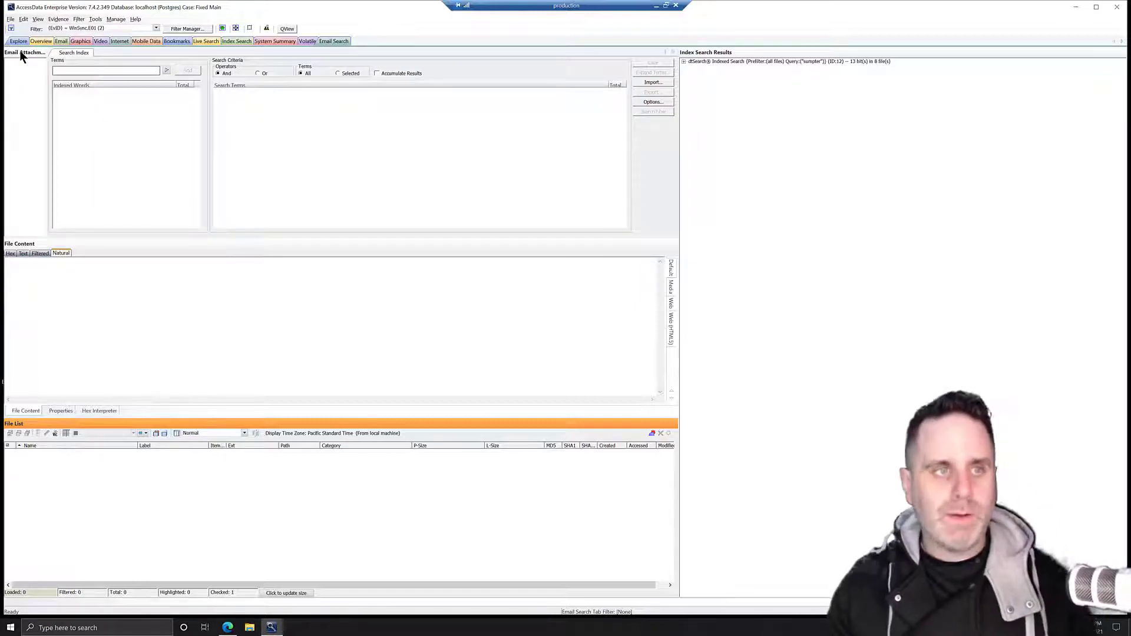
left_click_drag(20, 52, 490, 298)
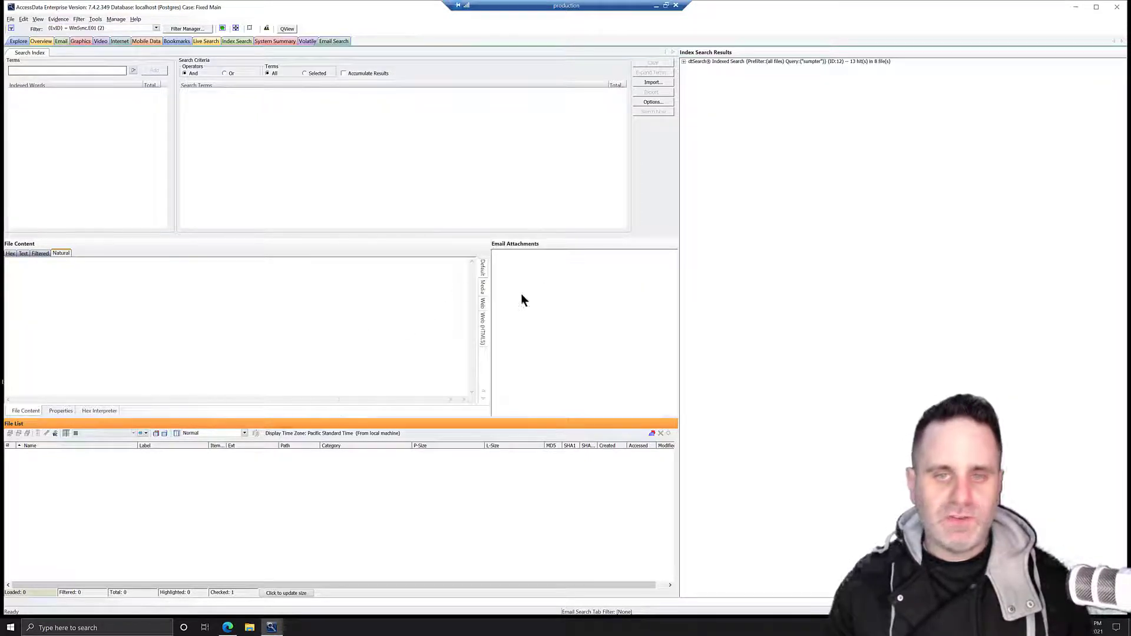
Add the Email Conversation pane, dock it beside File List, and adjust the splitter
left_click(37, 20)
left_click(59, 199)
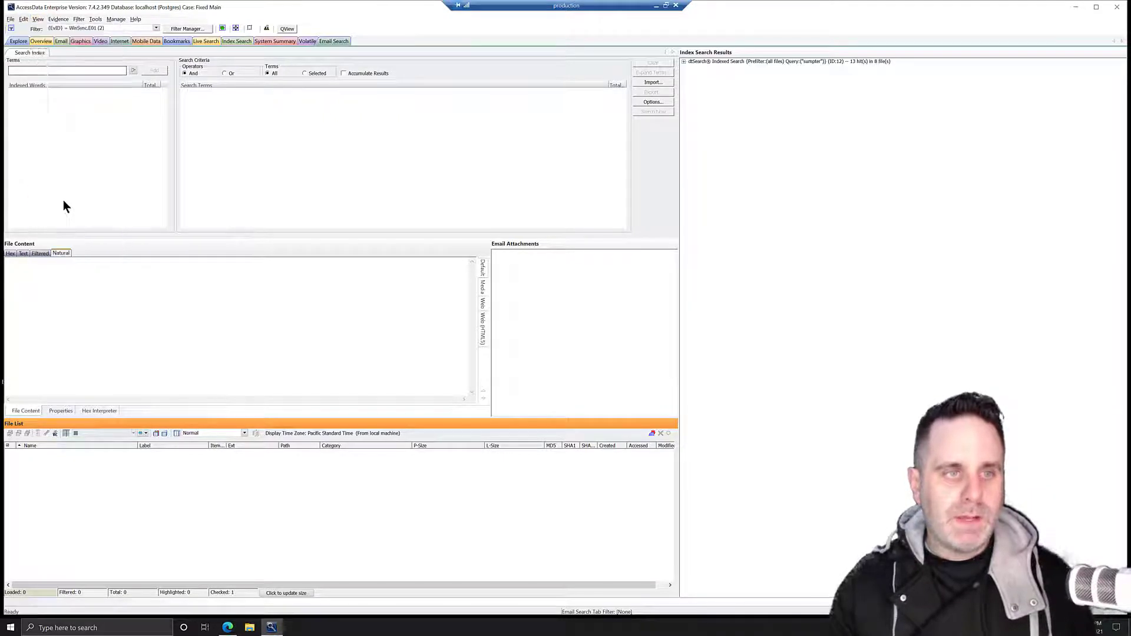
left_click_drag(25, 52, 349, 507)
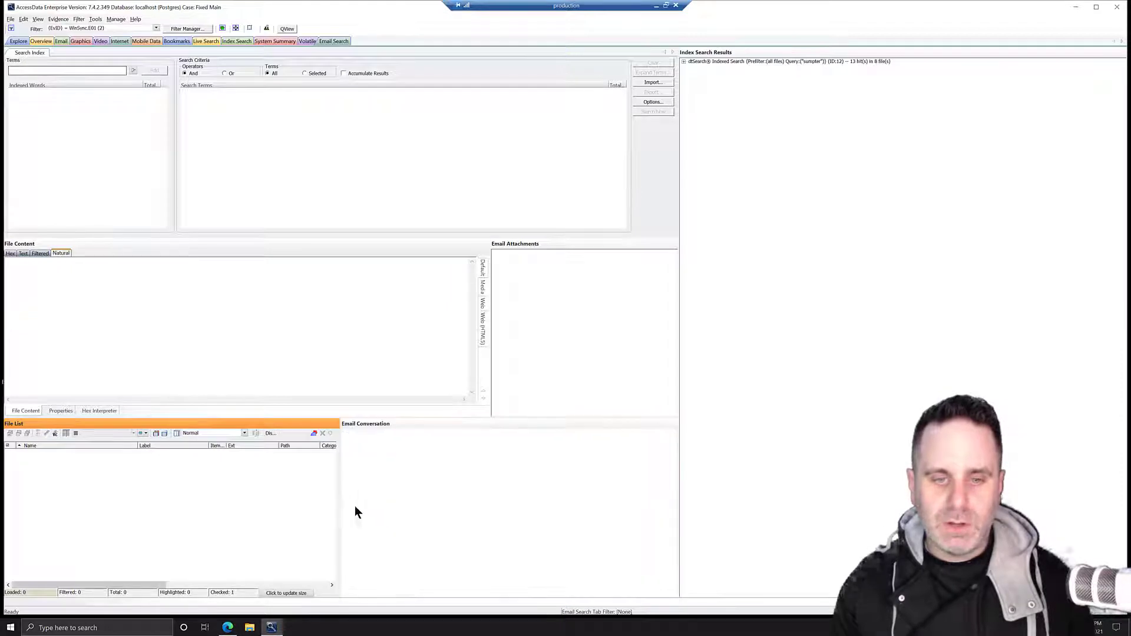
left_click_drag(492, 500, 498, 527)
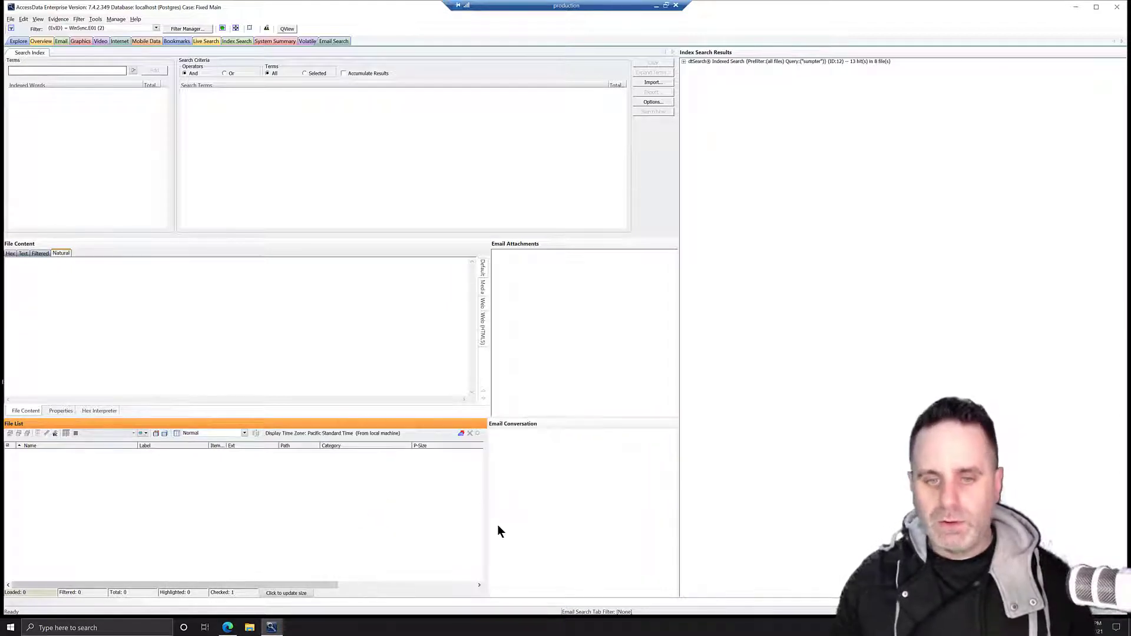
Apply the Email column set to the file list and narrow the search results pane
left_click(245, 433)
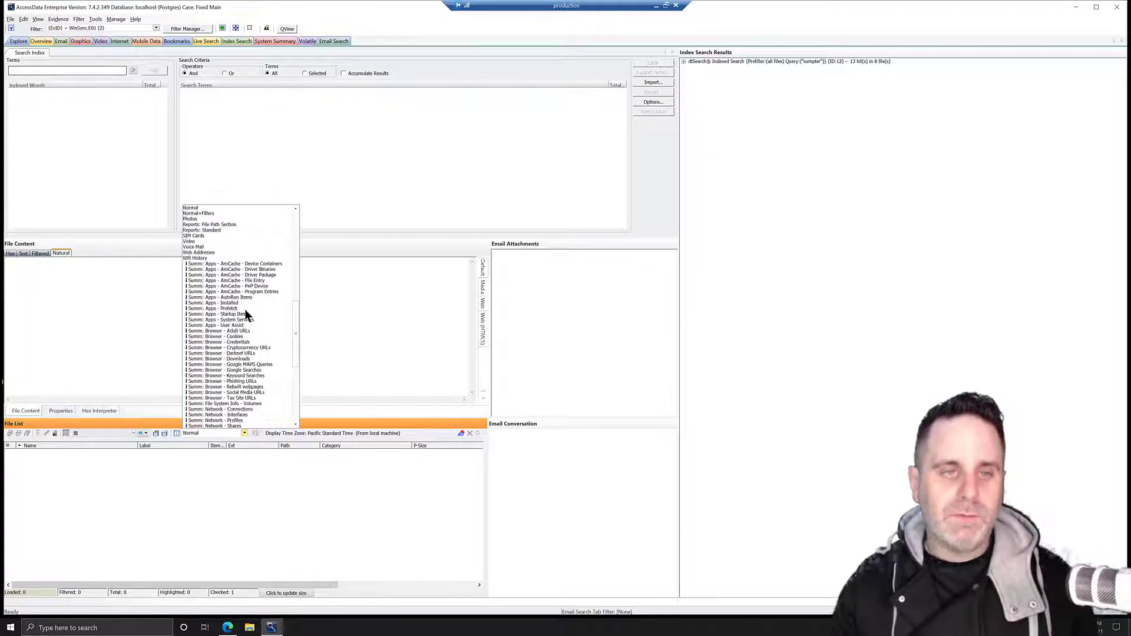
scroll(247, 299, "up", 3)
scroll(247, 293, "up", 12)
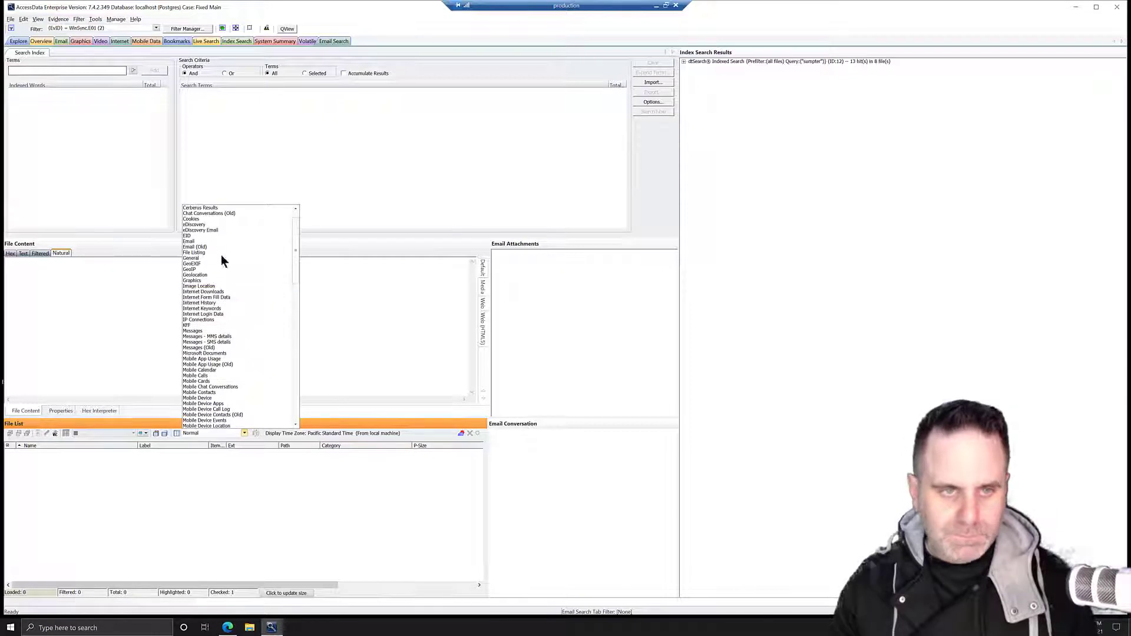
left_click(215, 242)
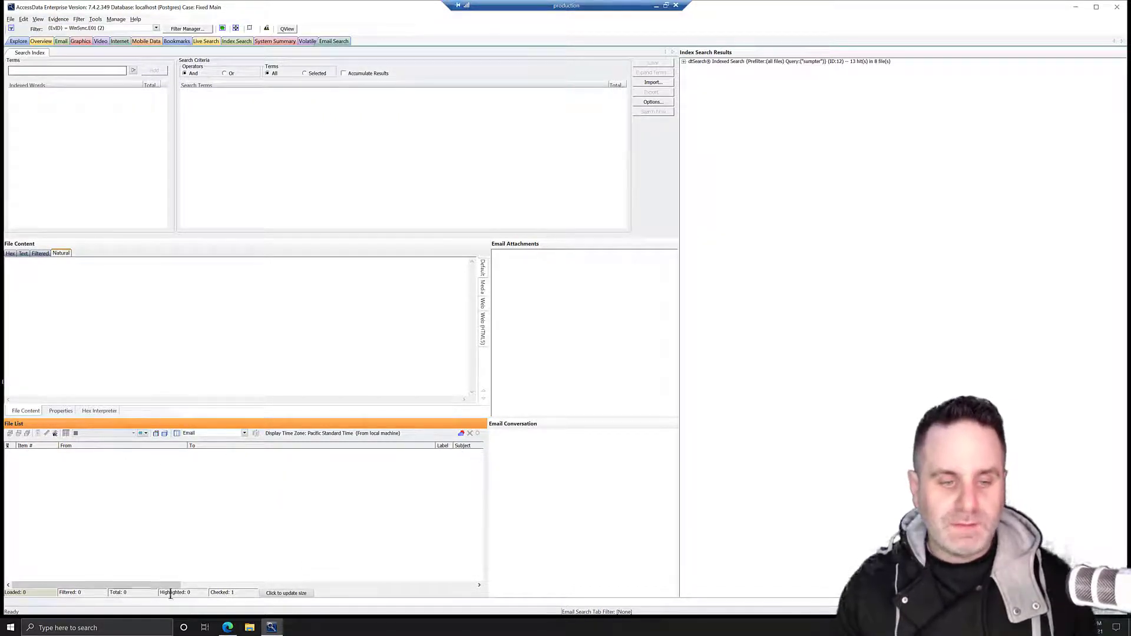
left_click_drag(93, 585, 156, 588)
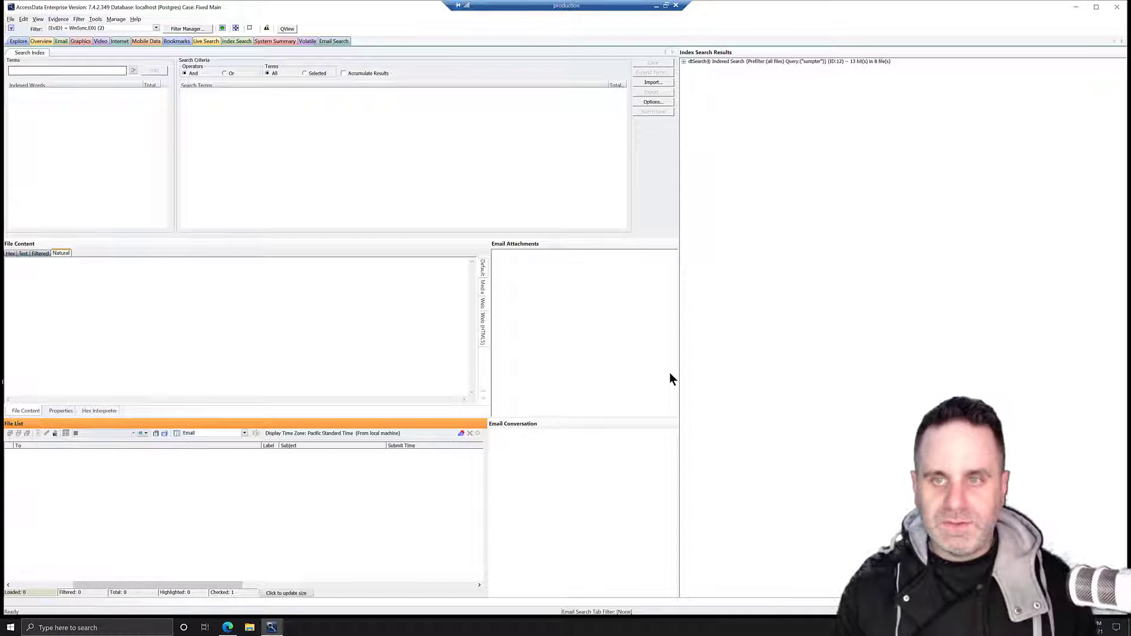
left_click_drag(679, 287, 814, 286)
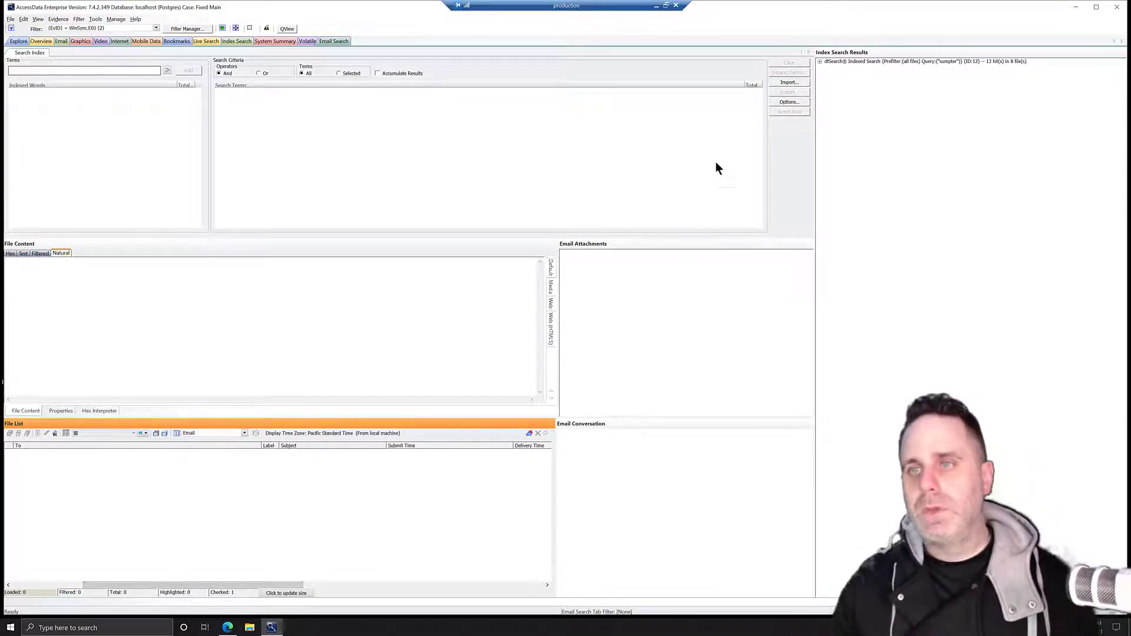
Expand the sumpter results to the four email hits and show the first email's PNG attachment
double_click(831, 62)
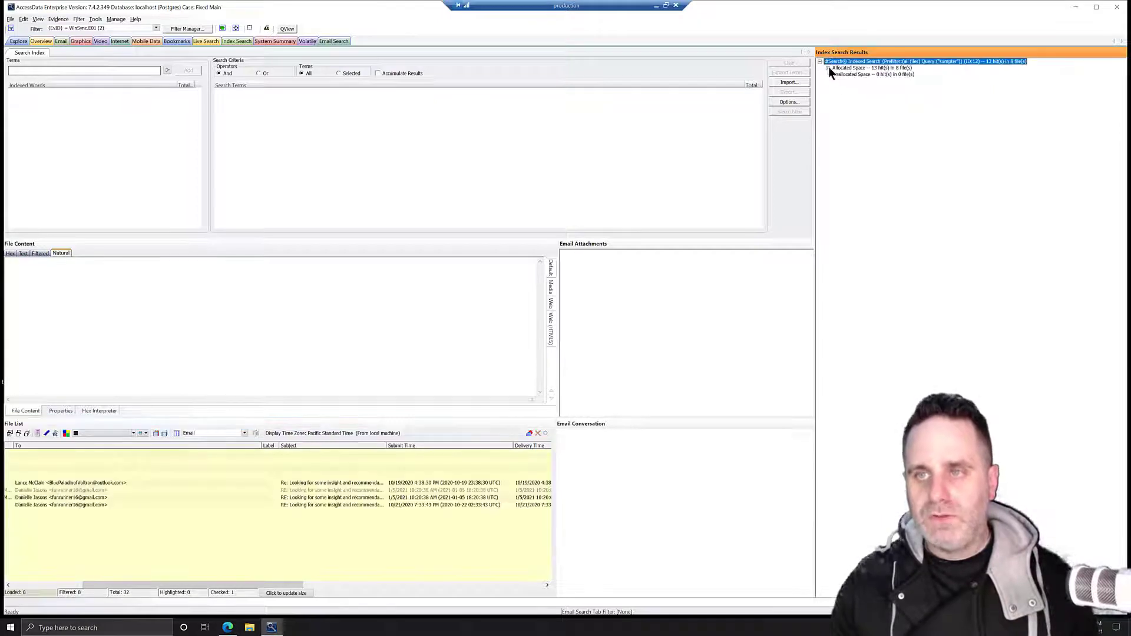
left_click(835, 75)
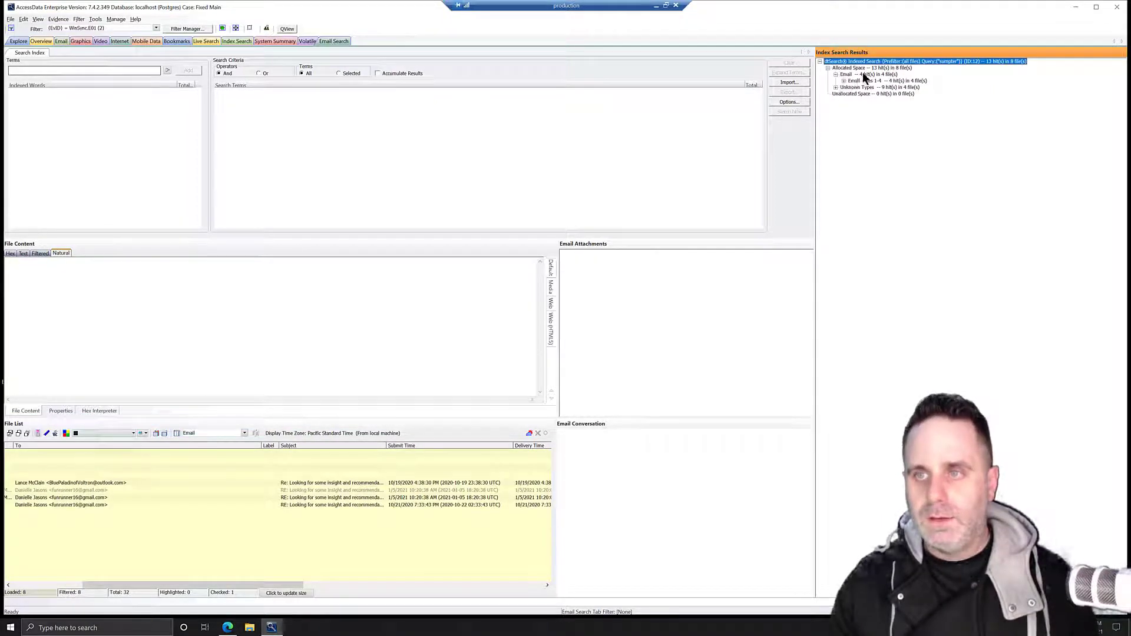
left_click(864, 80)
left_click(843, 80)
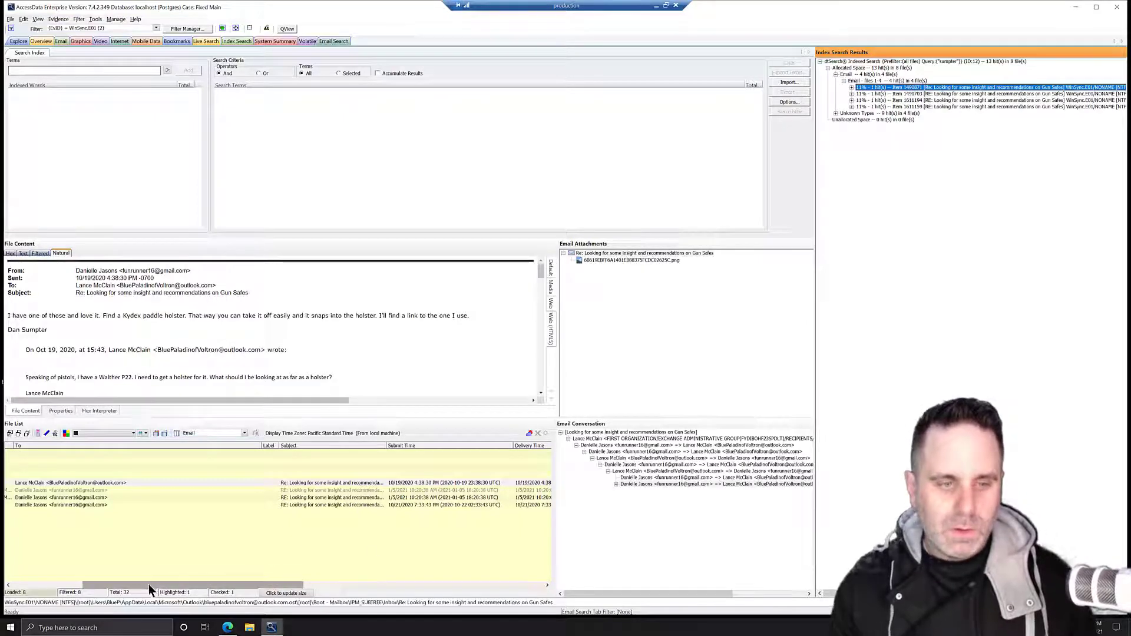
left_click_drag(148, 584, 83, 584)
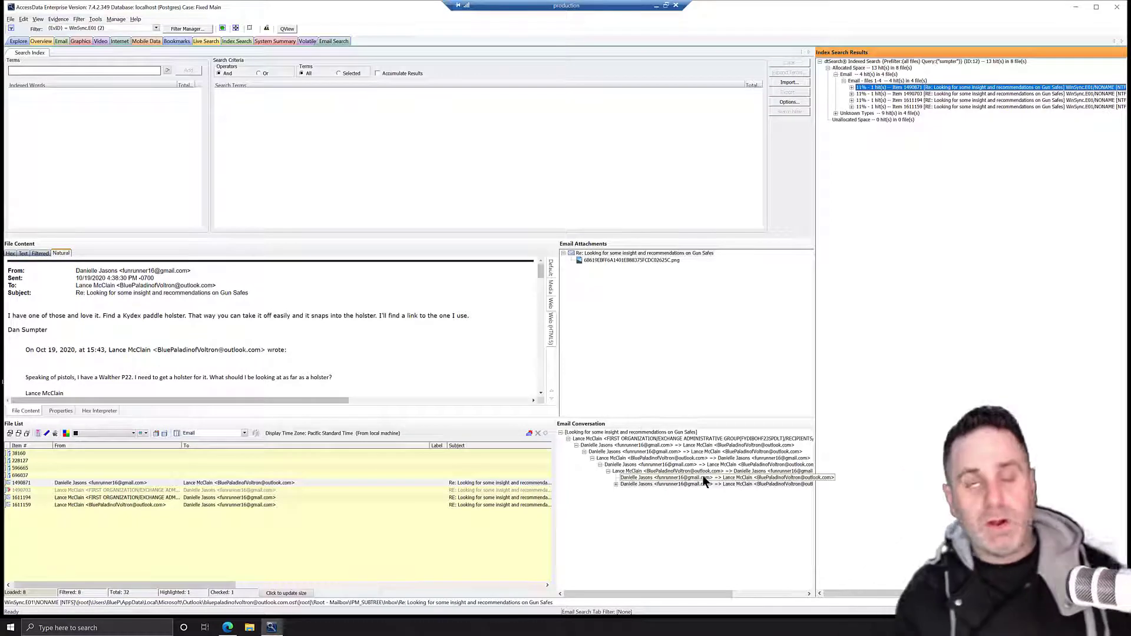
left_click(648, 261)
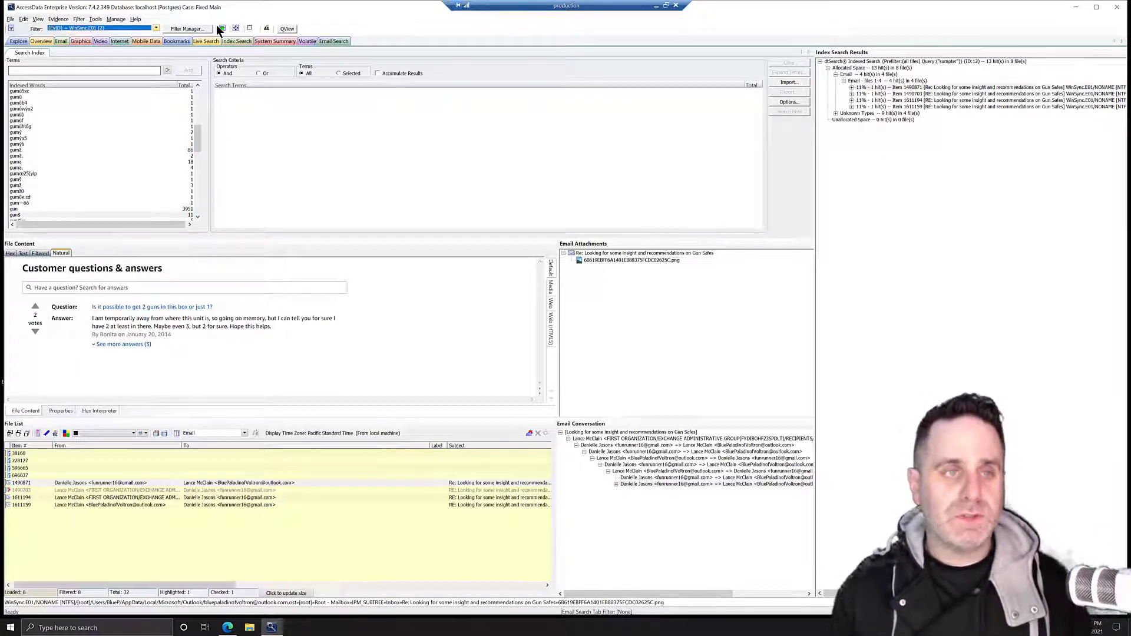
Filter the file list to Email Items Only
left_click(156, 28)
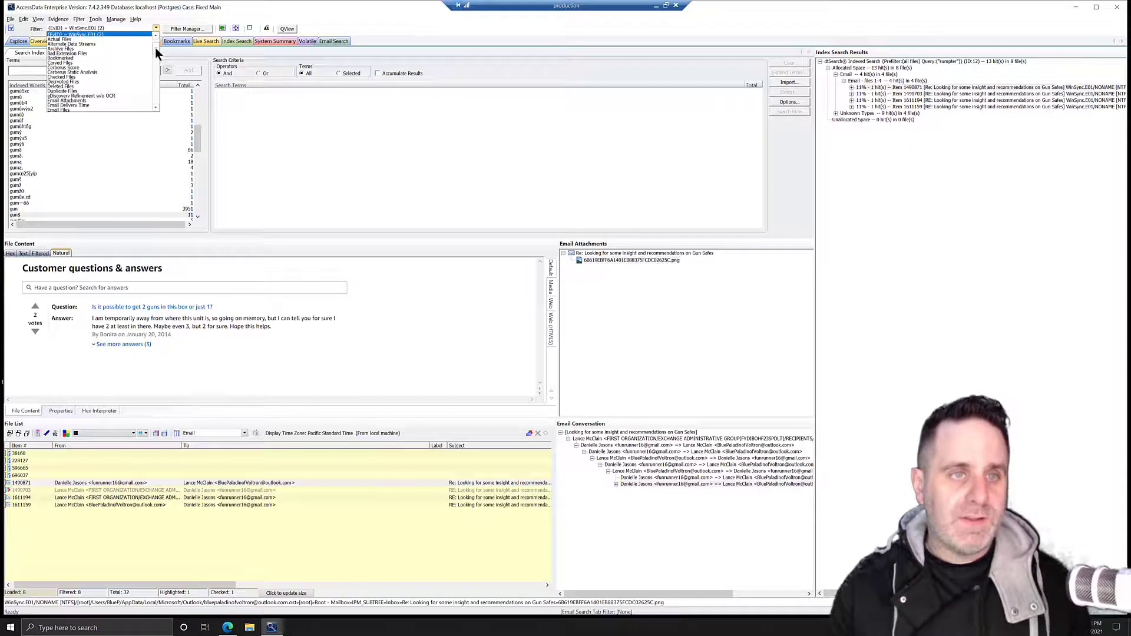
left_click_drag(156, 51, 157, 58)
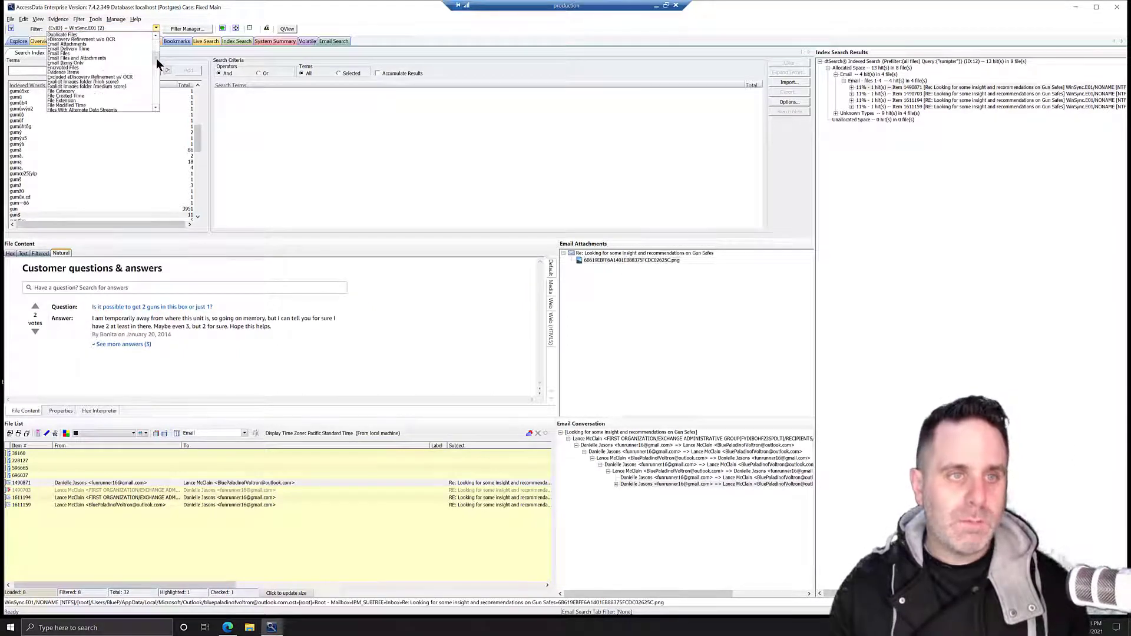
left_click(115, 62)
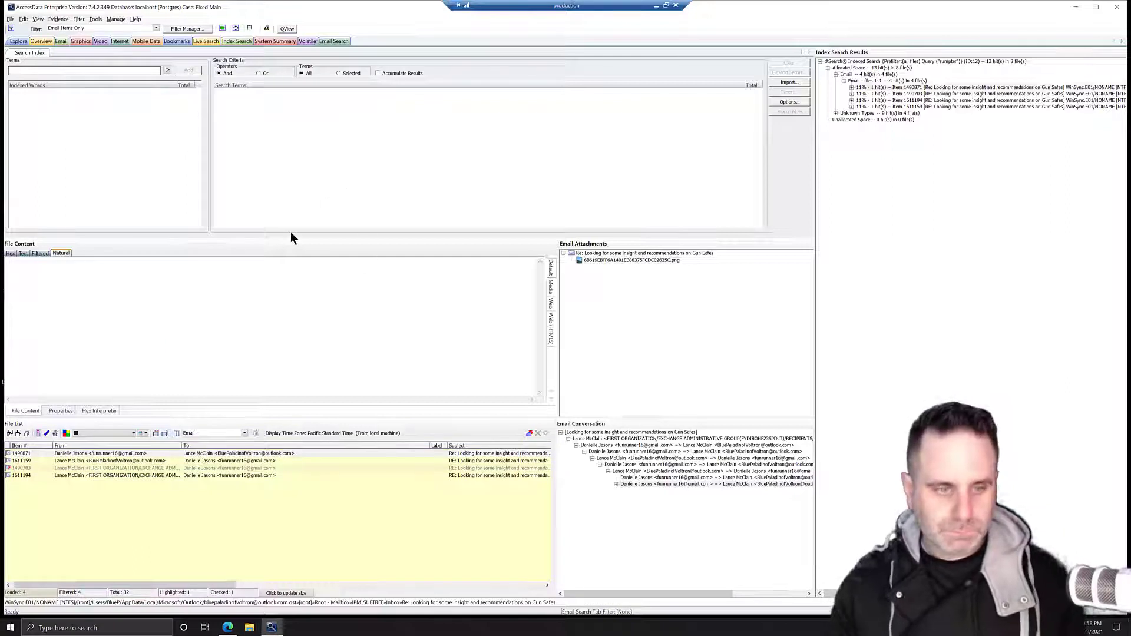
Add 'guns w/4 box' as an index search term
left_click(112, 71)
type("g")
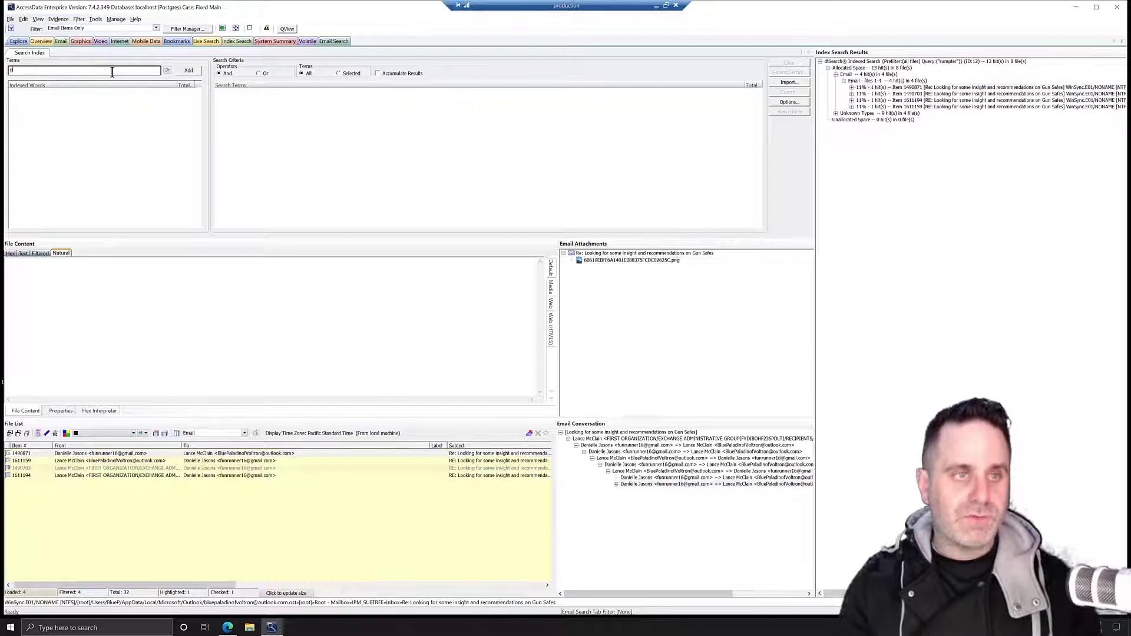
type("uns w/4")
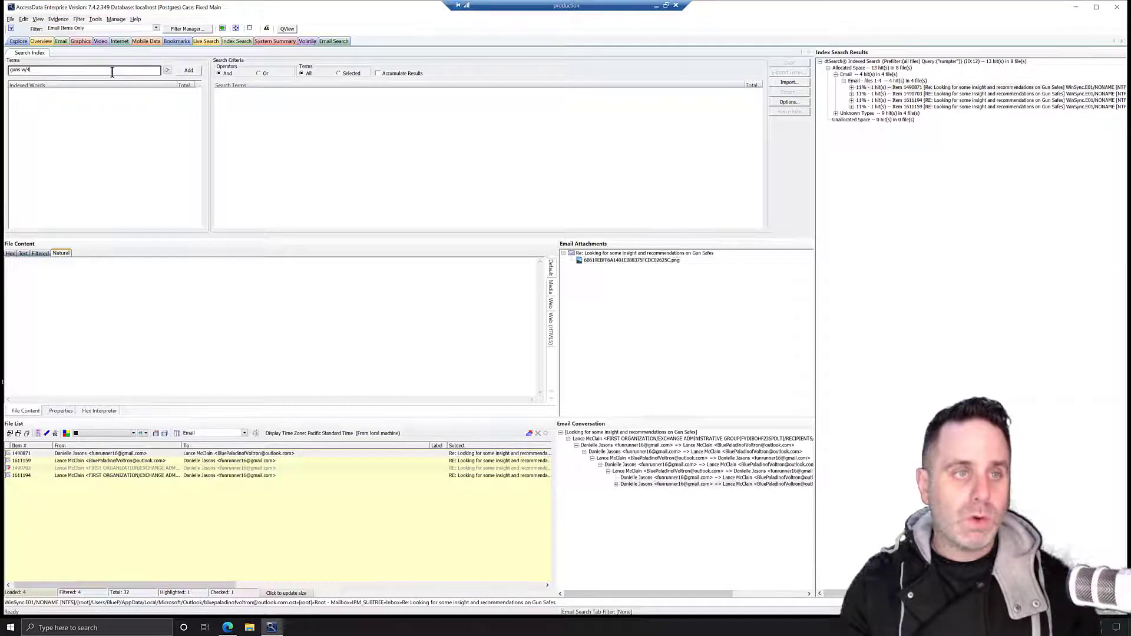
type(" box")
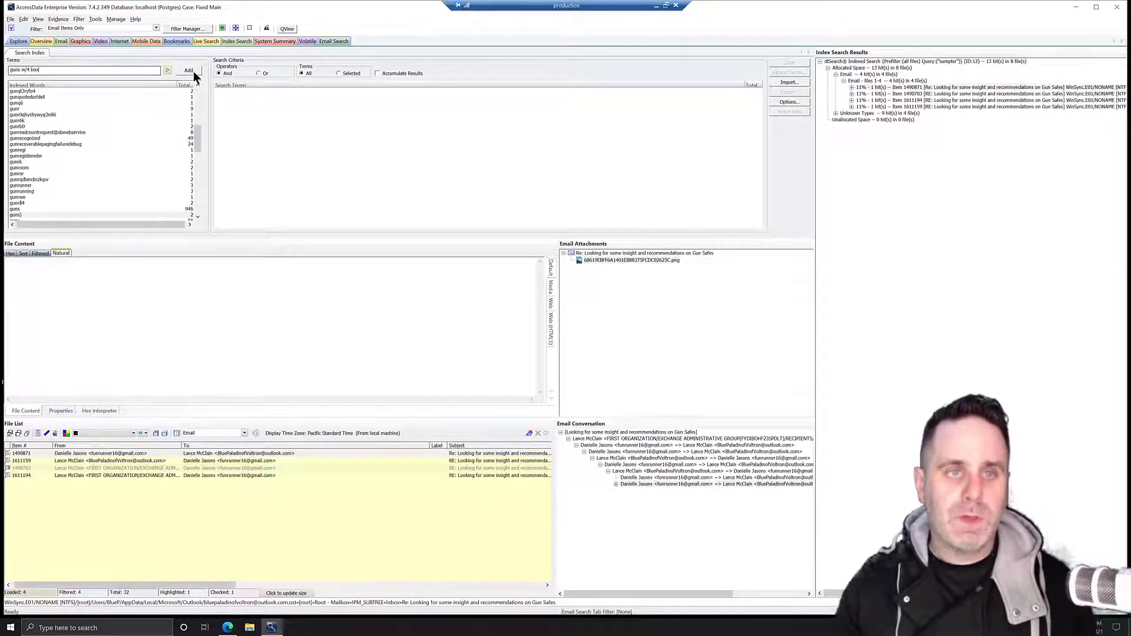
left_click(188, 71)
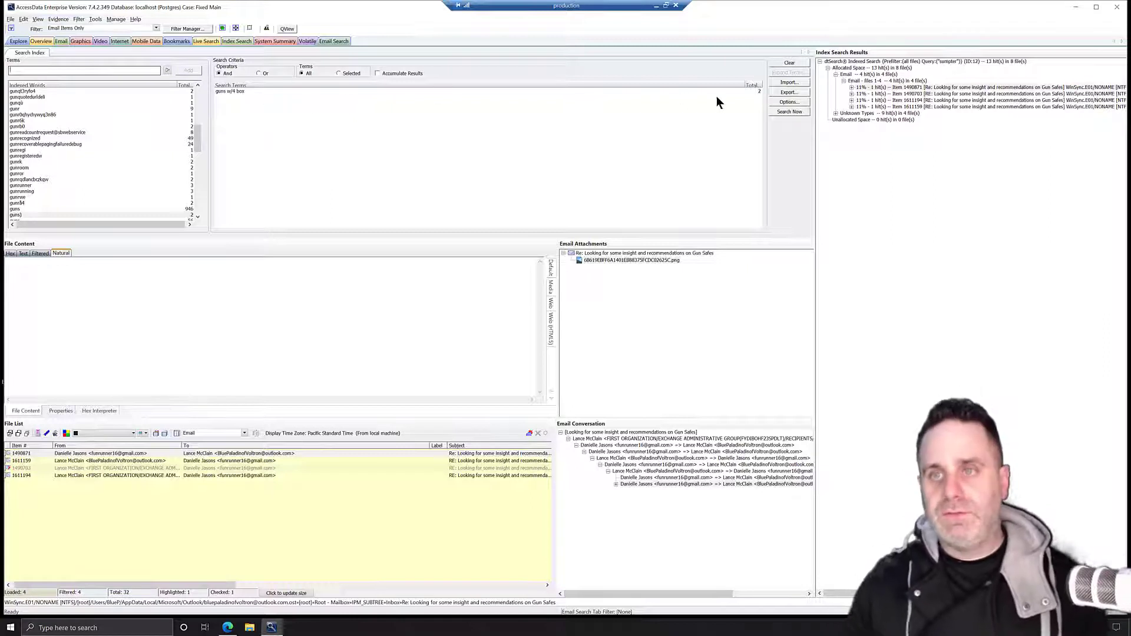
Search all files for 'guns w/4 box' and expand the hits in graphic item 1490872
left_click(789, 112)
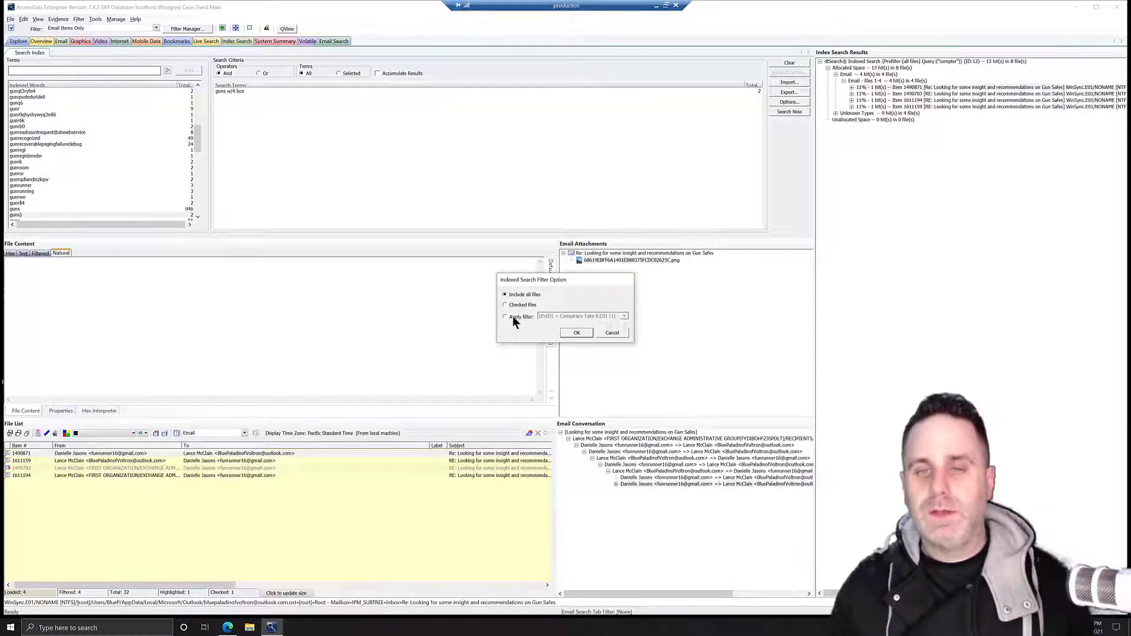
left_click(579, 331)
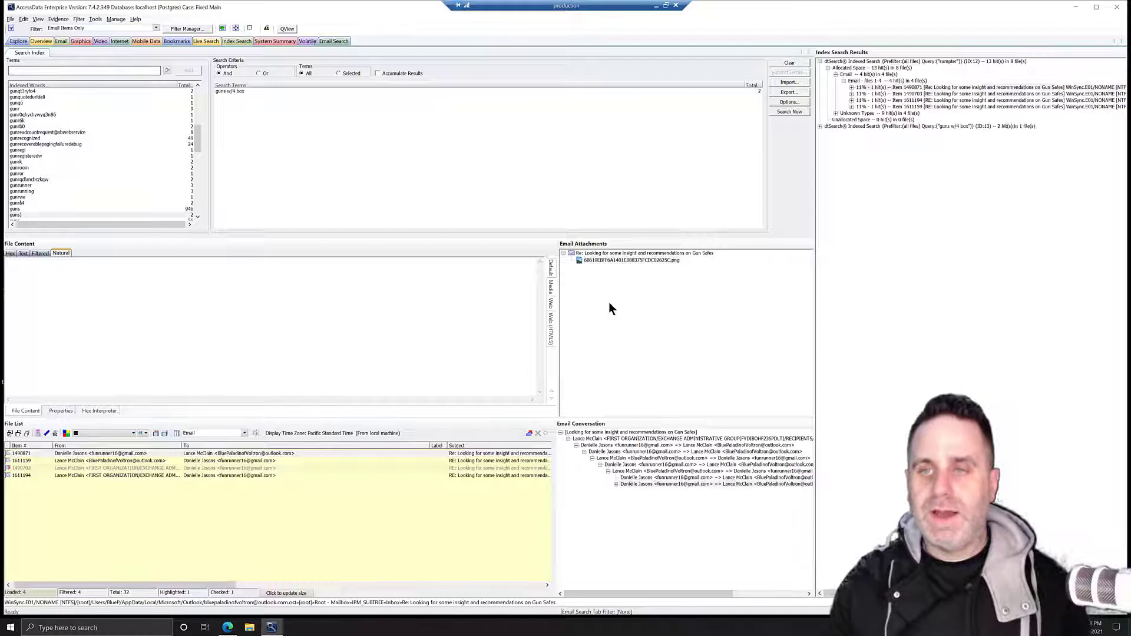
left_click(819, 126)
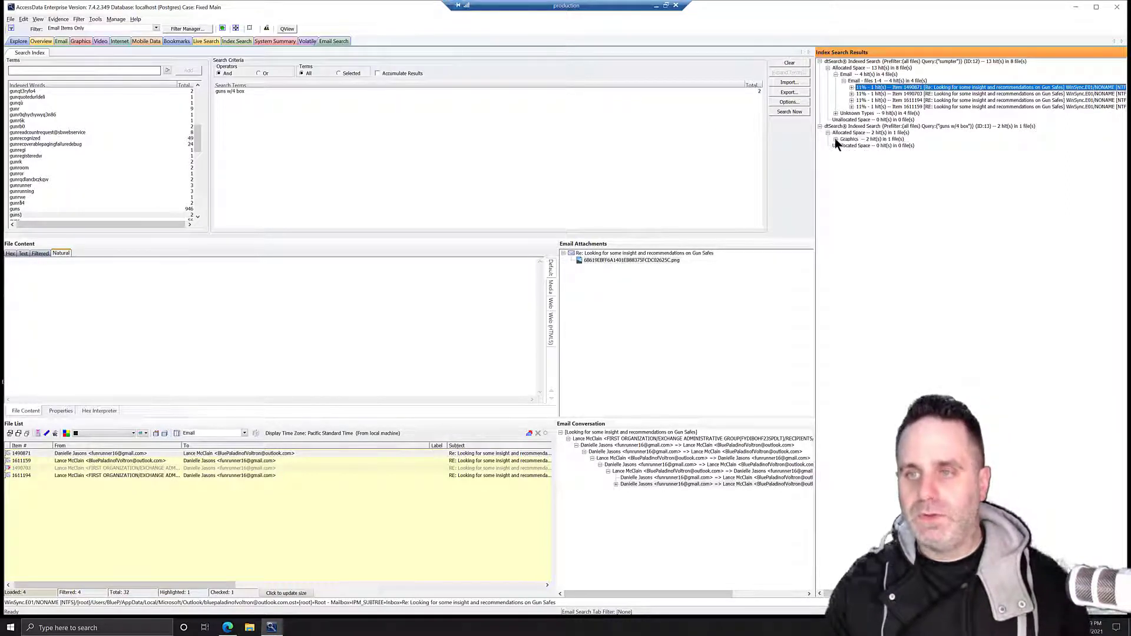
left_click(835, 139)
left_click(844, 145)
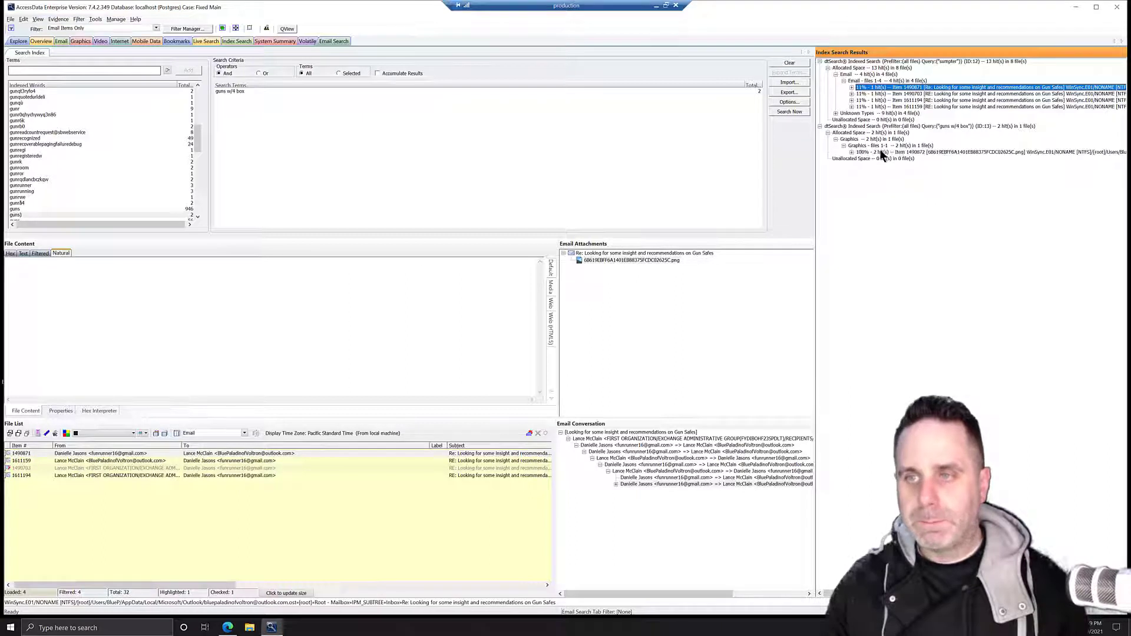
left_click(866, 152)
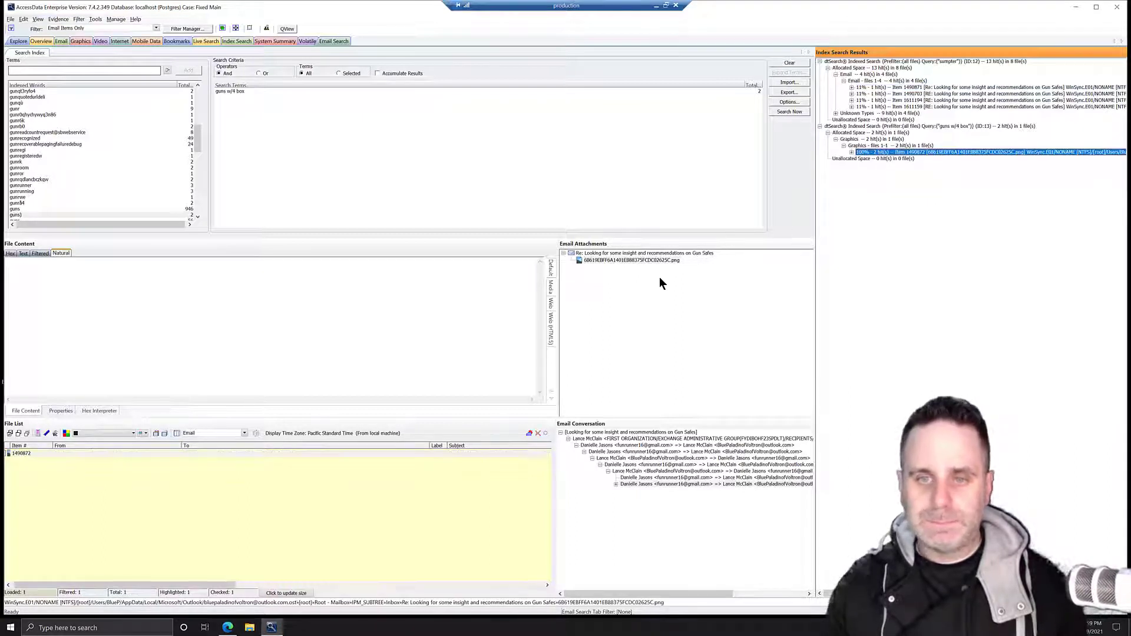
left_click(851, 152)
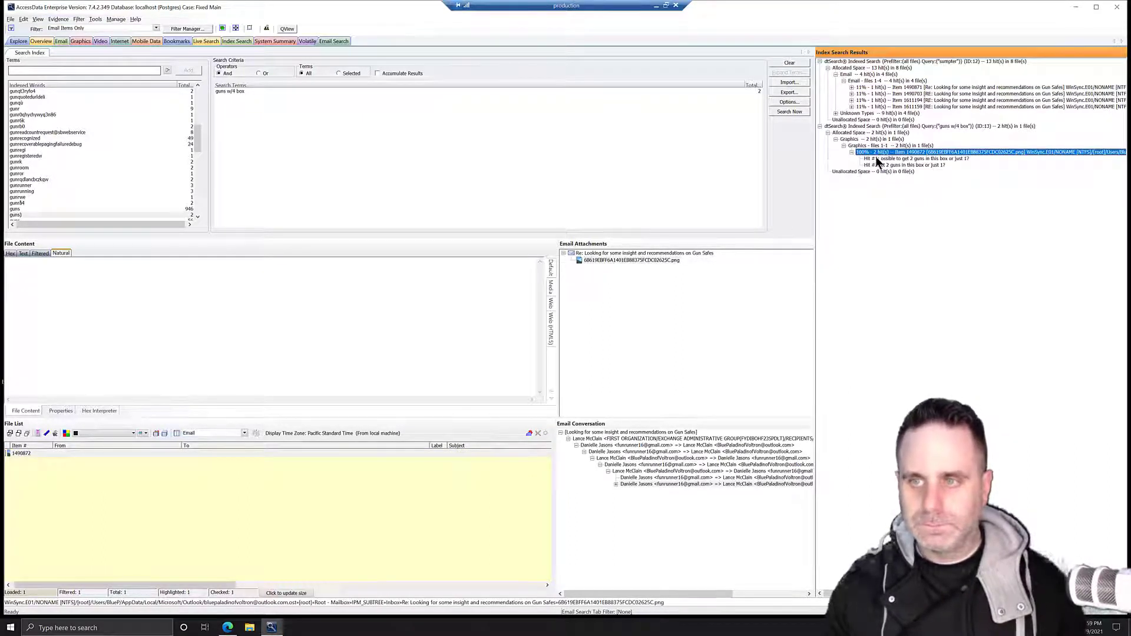
Select Hit #1 and view the graphic's OCR'd text about fitting 2 guns as plain text
left_click(877, 158)
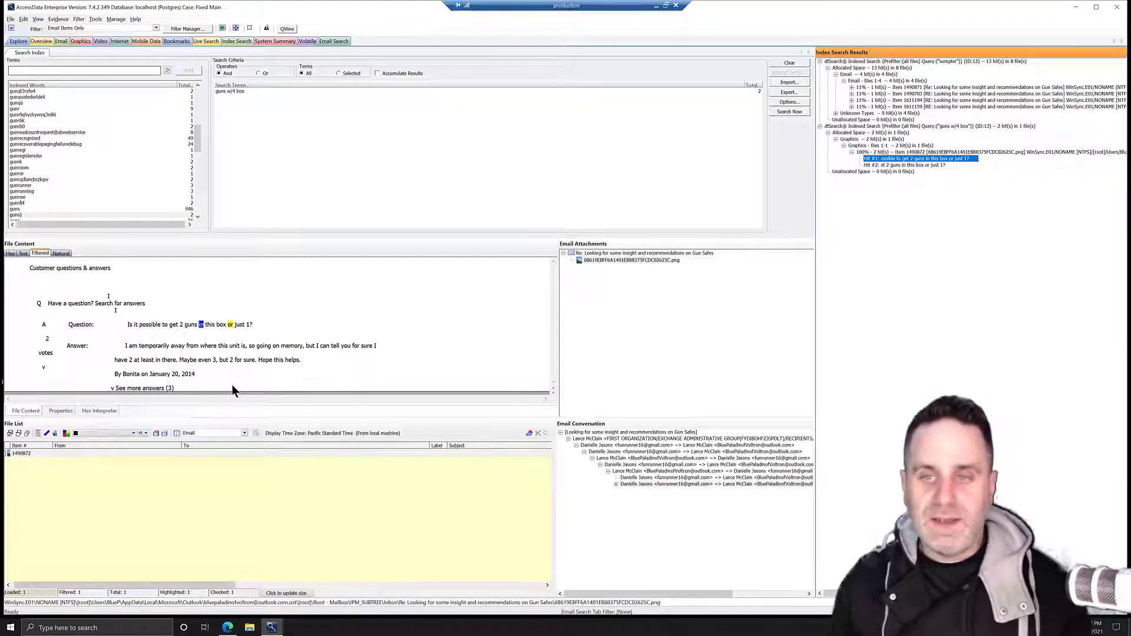
left_click(62, 253)
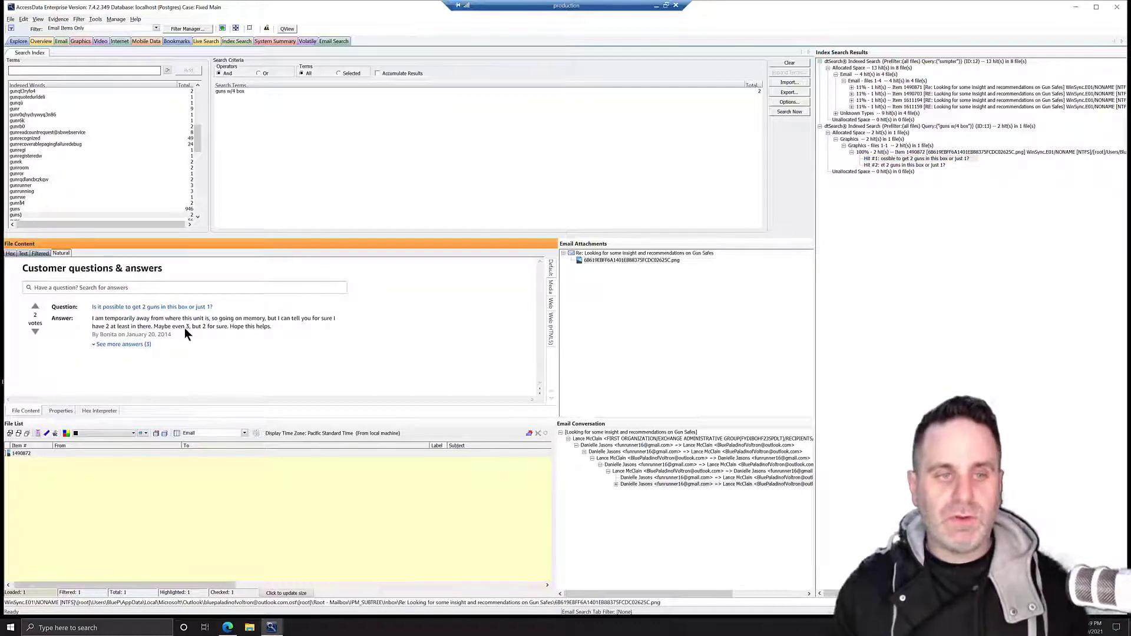
left_click(23, 254)
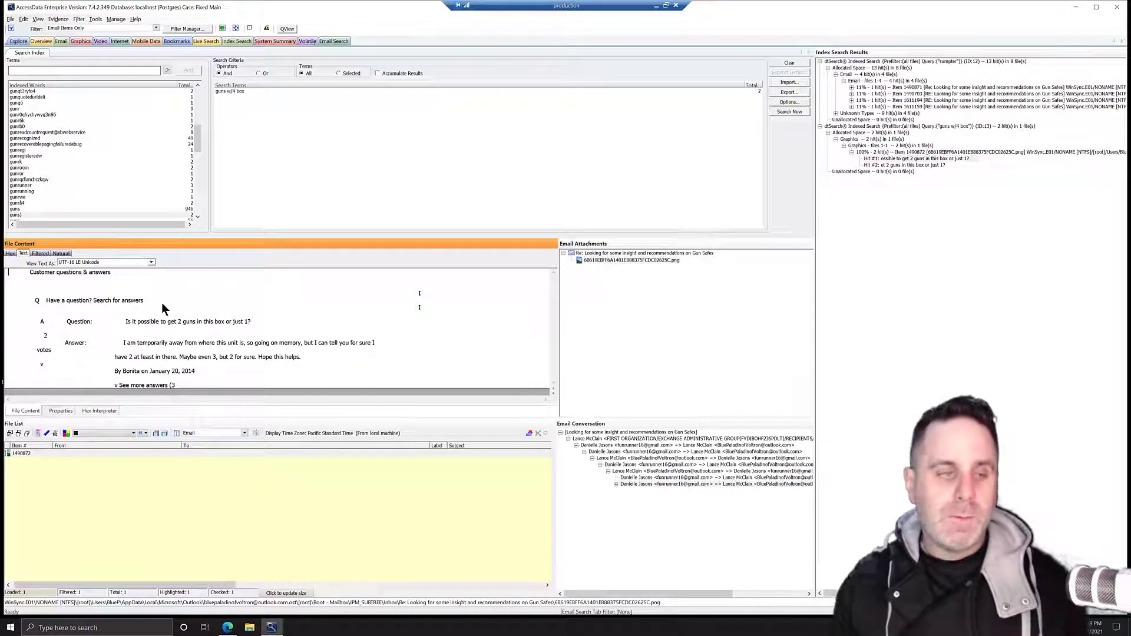
Show item 1490872 in the Email list, then open the earlier 18-gun thread message
right_click(58, 454)
mouse_move(159, 452)
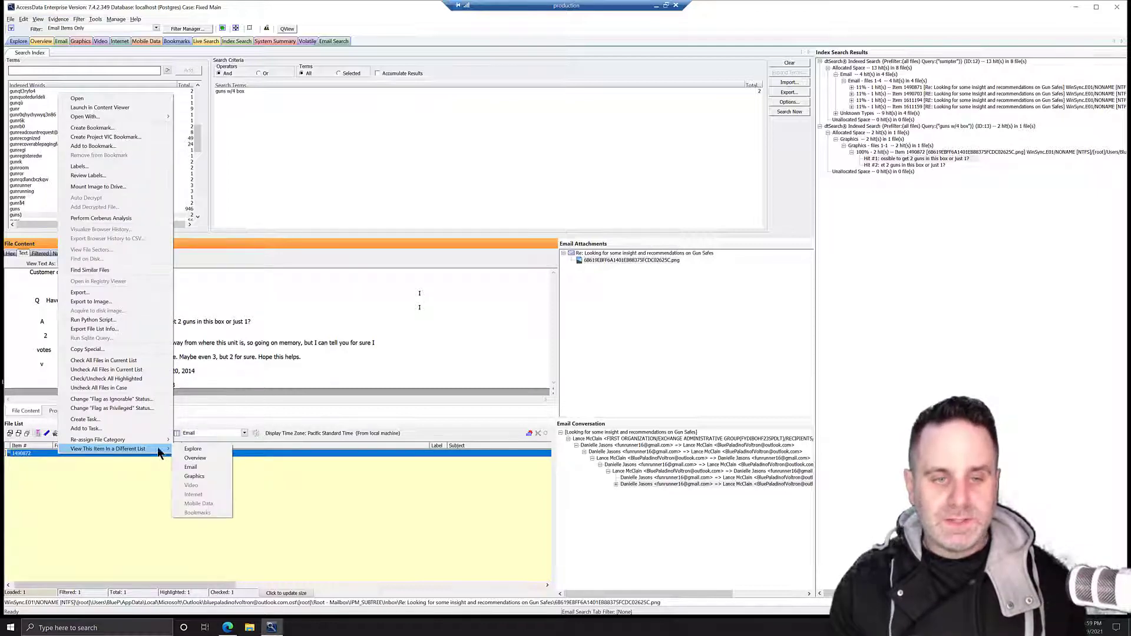
left_click(189, 466)
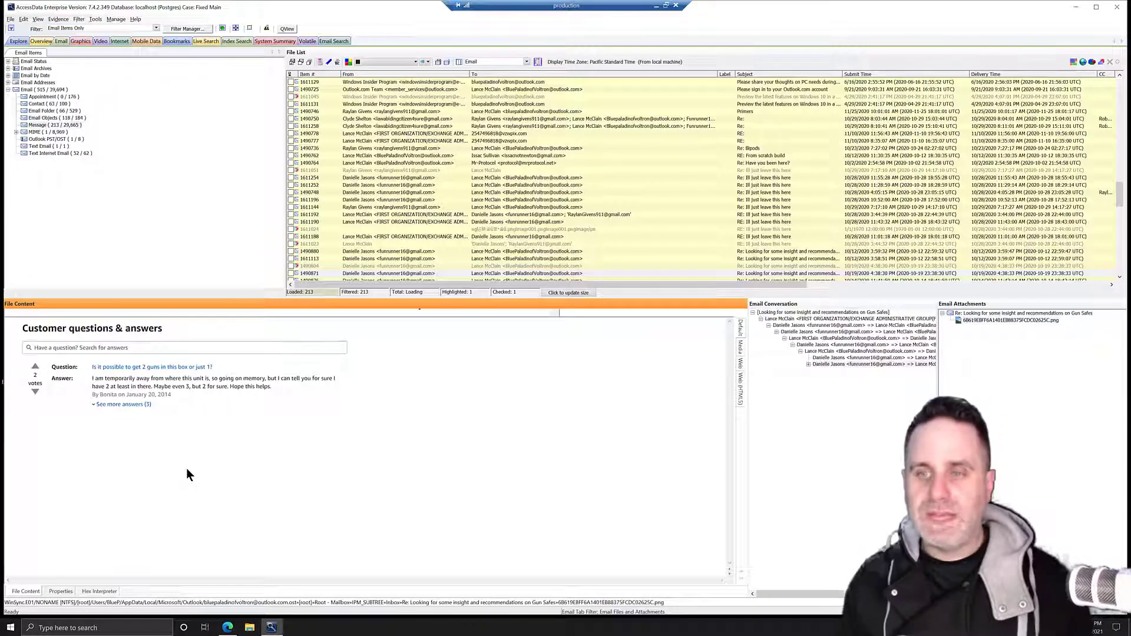
left_click(323, 41)
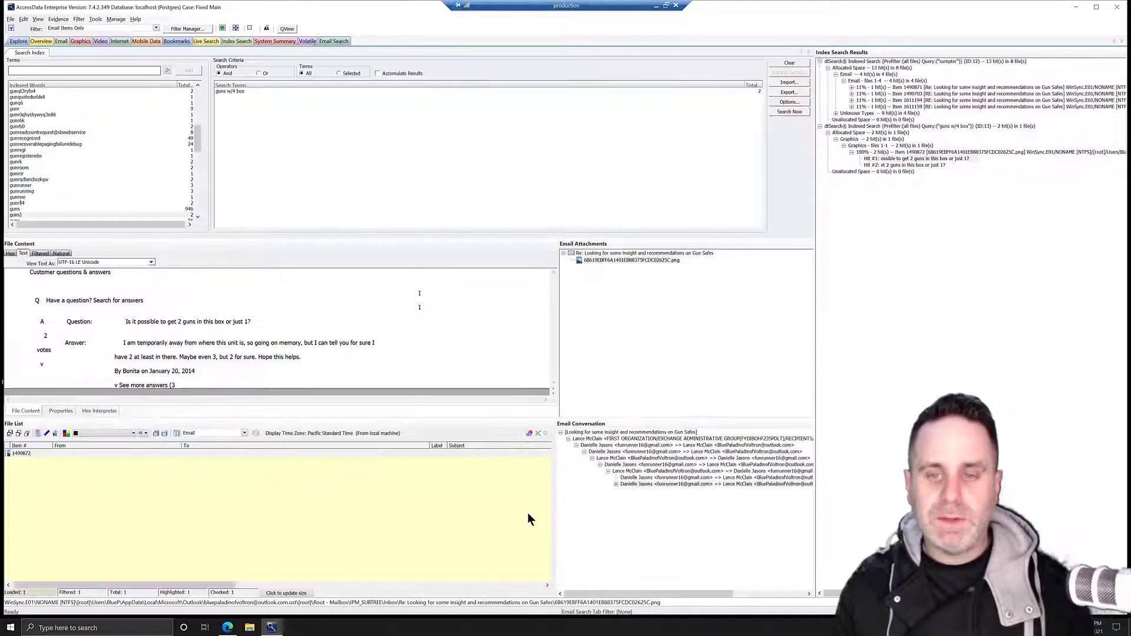
left_click(614, 483)
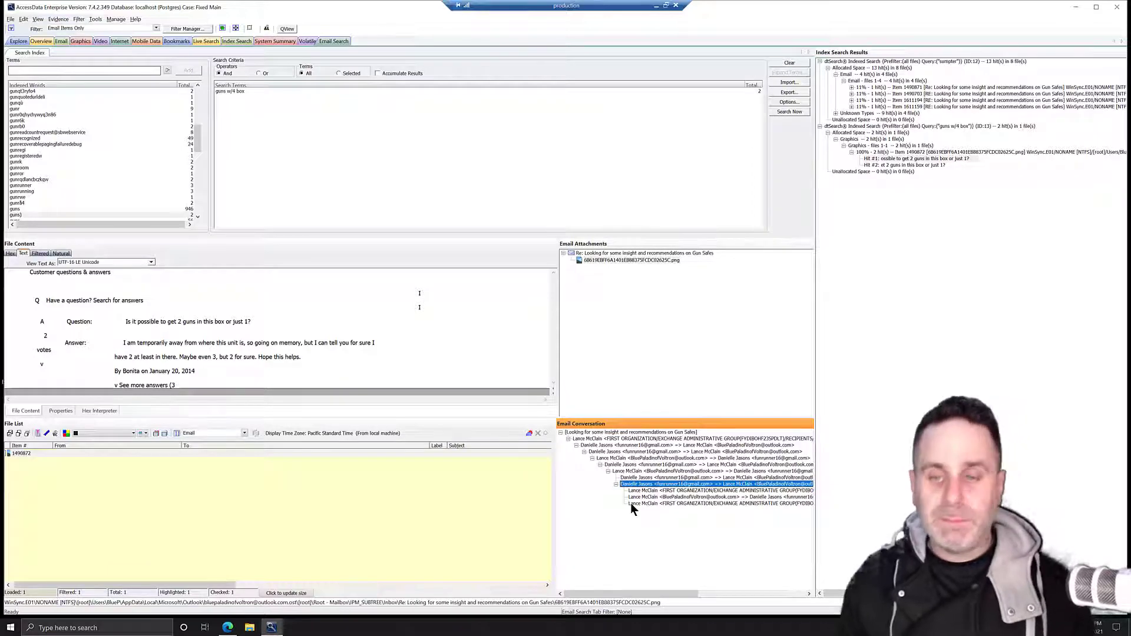
left_click(695, 459)
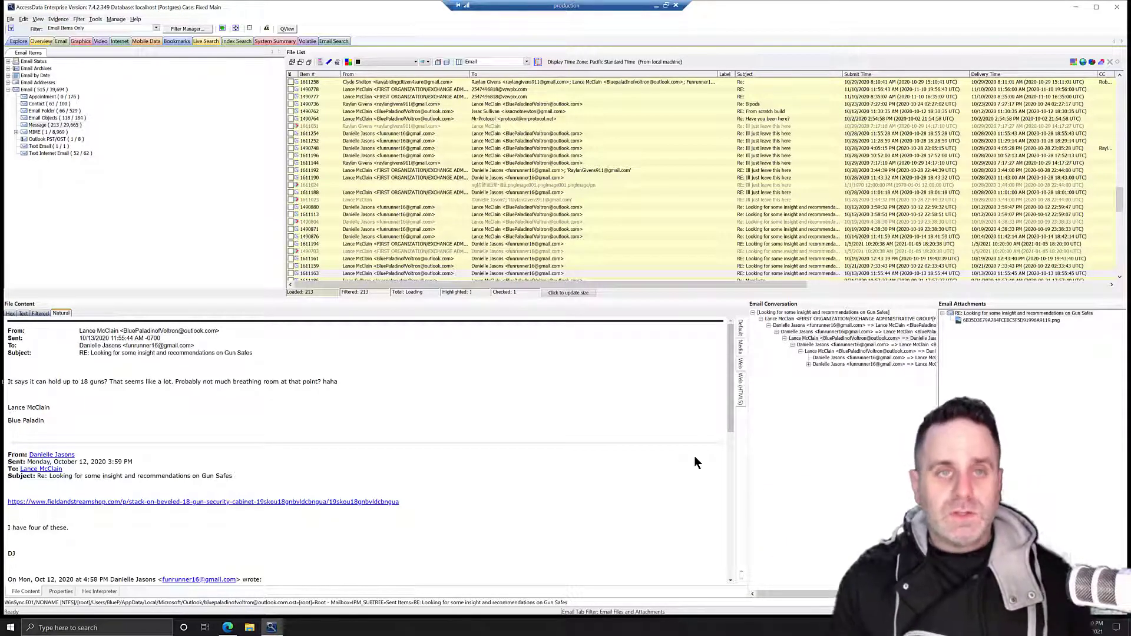
Return to the Email Search tab to review the gun-safe reply with its conversation and PNG attachment
left_click(335, 42)
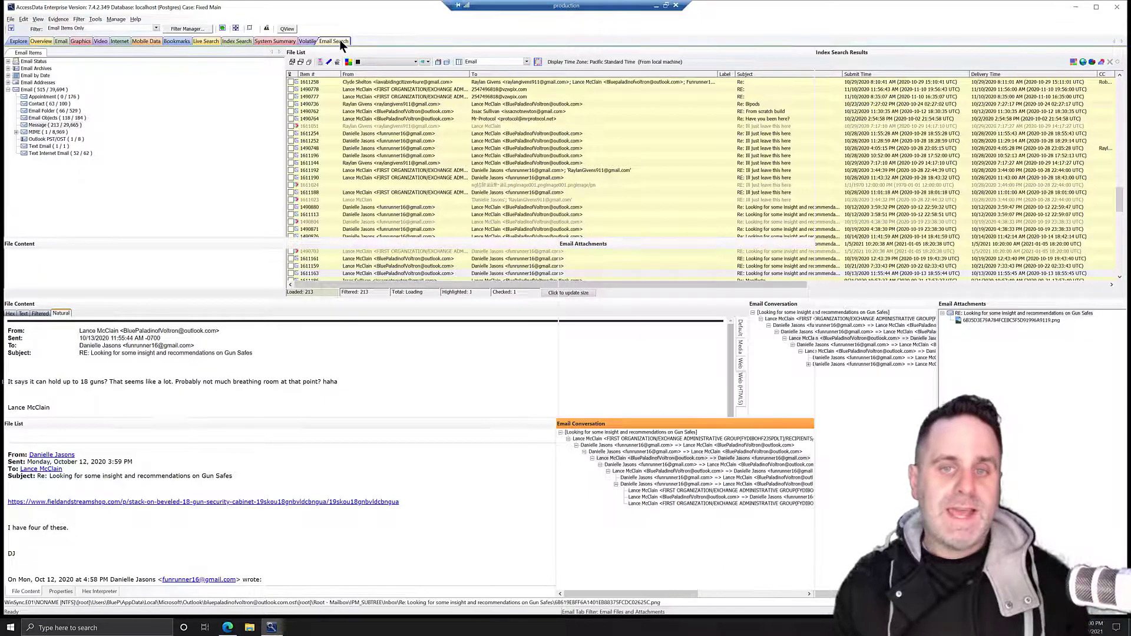